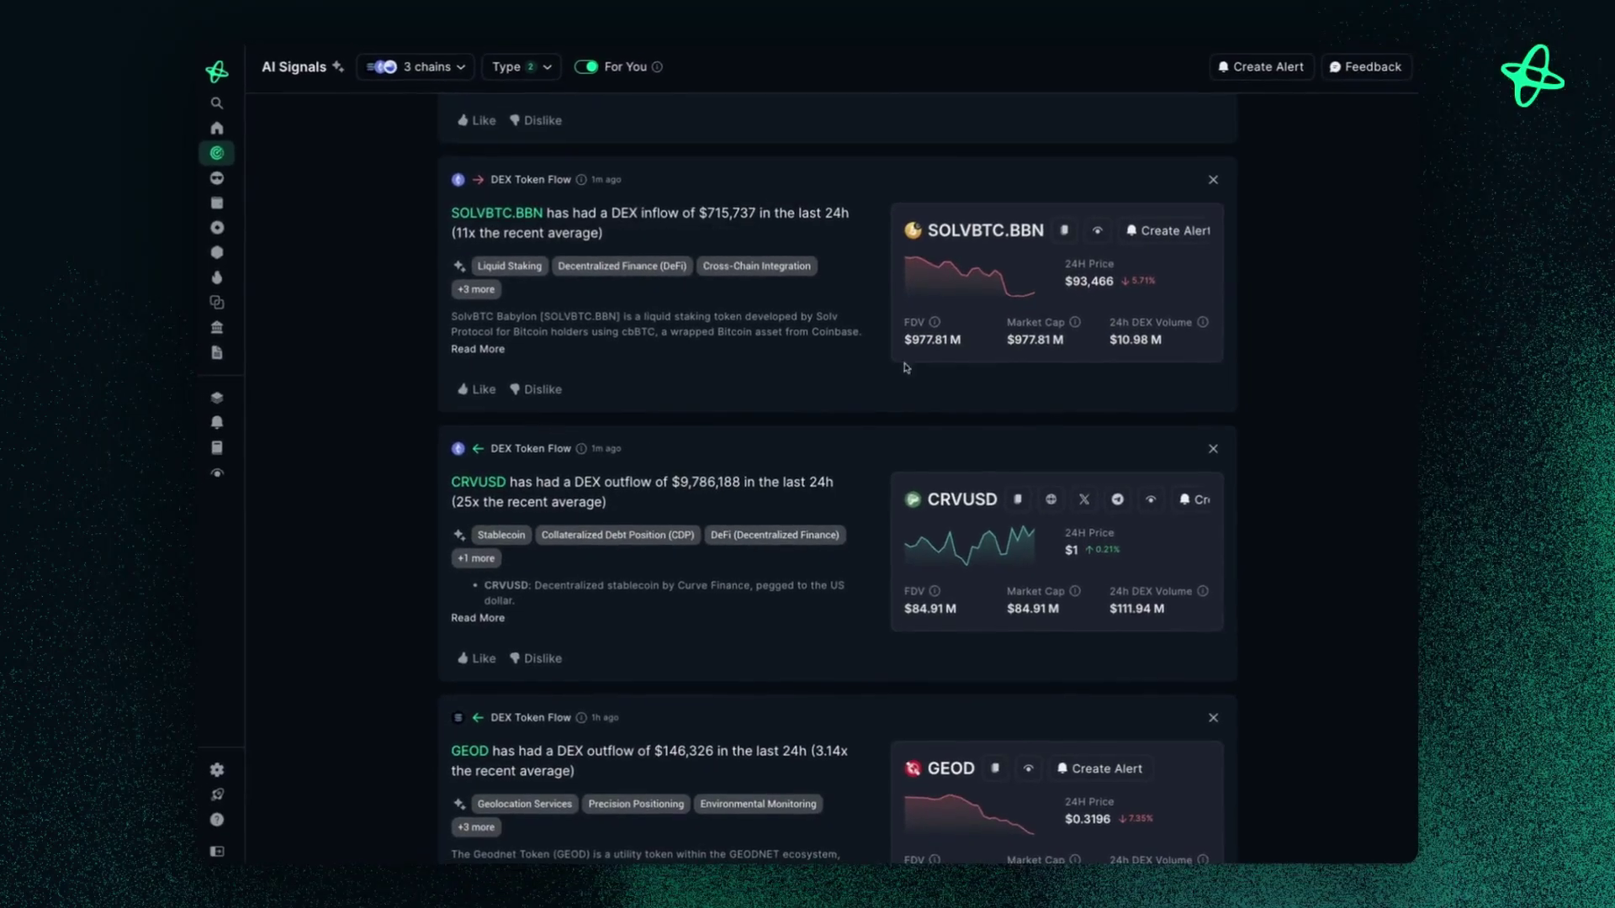
# Scroll down and back up through the AI Signals feed
pyautogui.scroll(-1, 1161, 429)
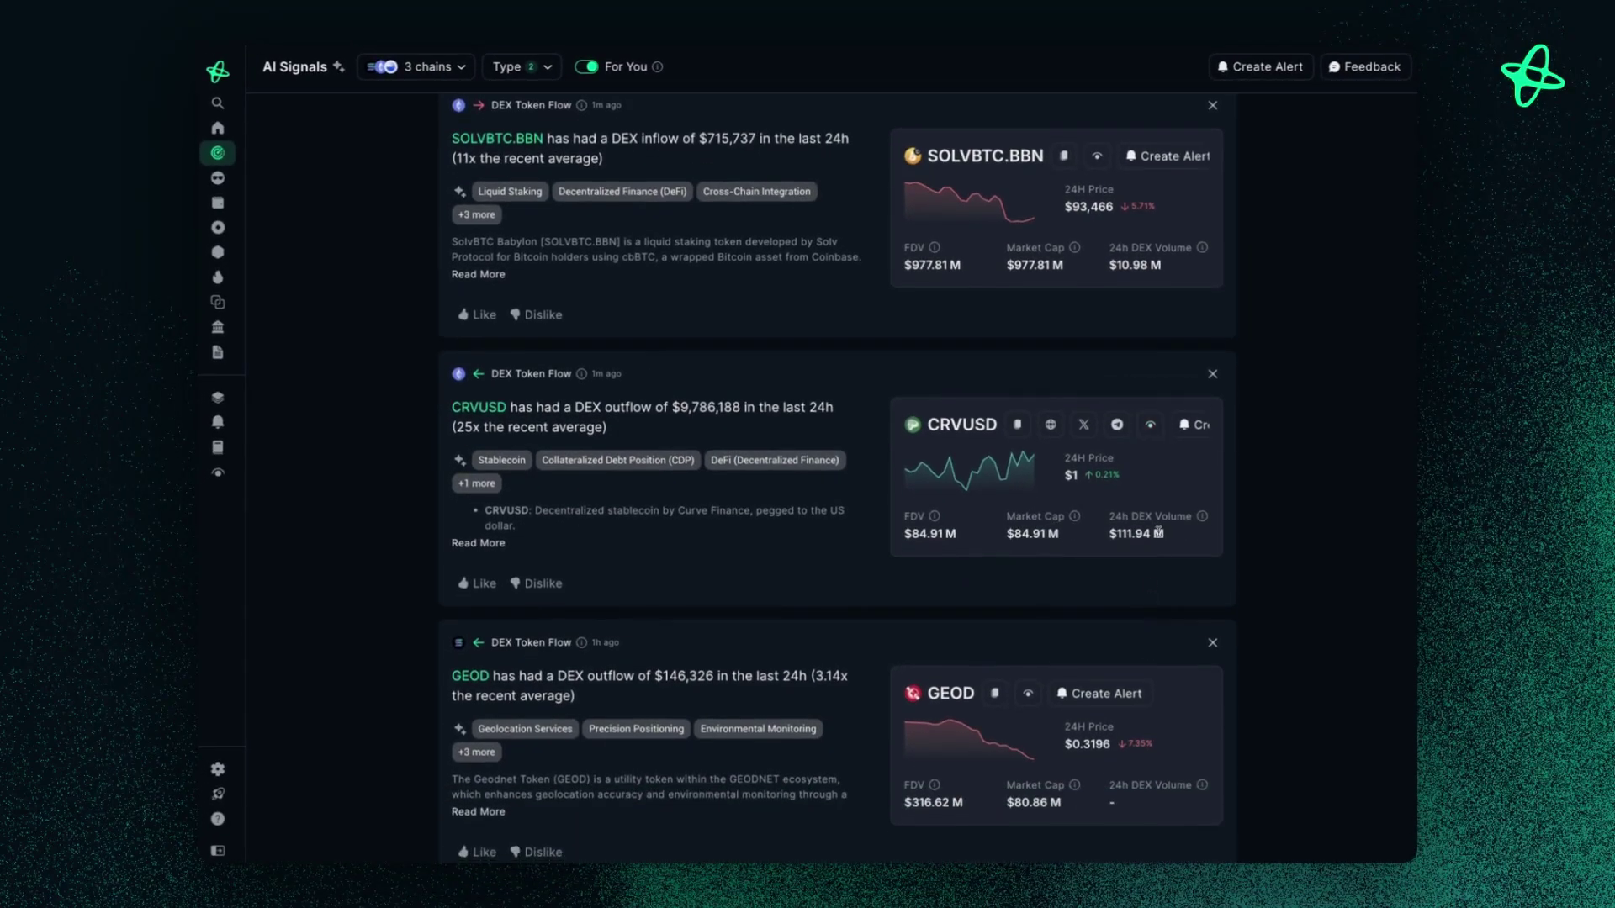
pyautogui.scroll(1, 1158, 533)
pyautogui.scroll(1, 1176, 357)
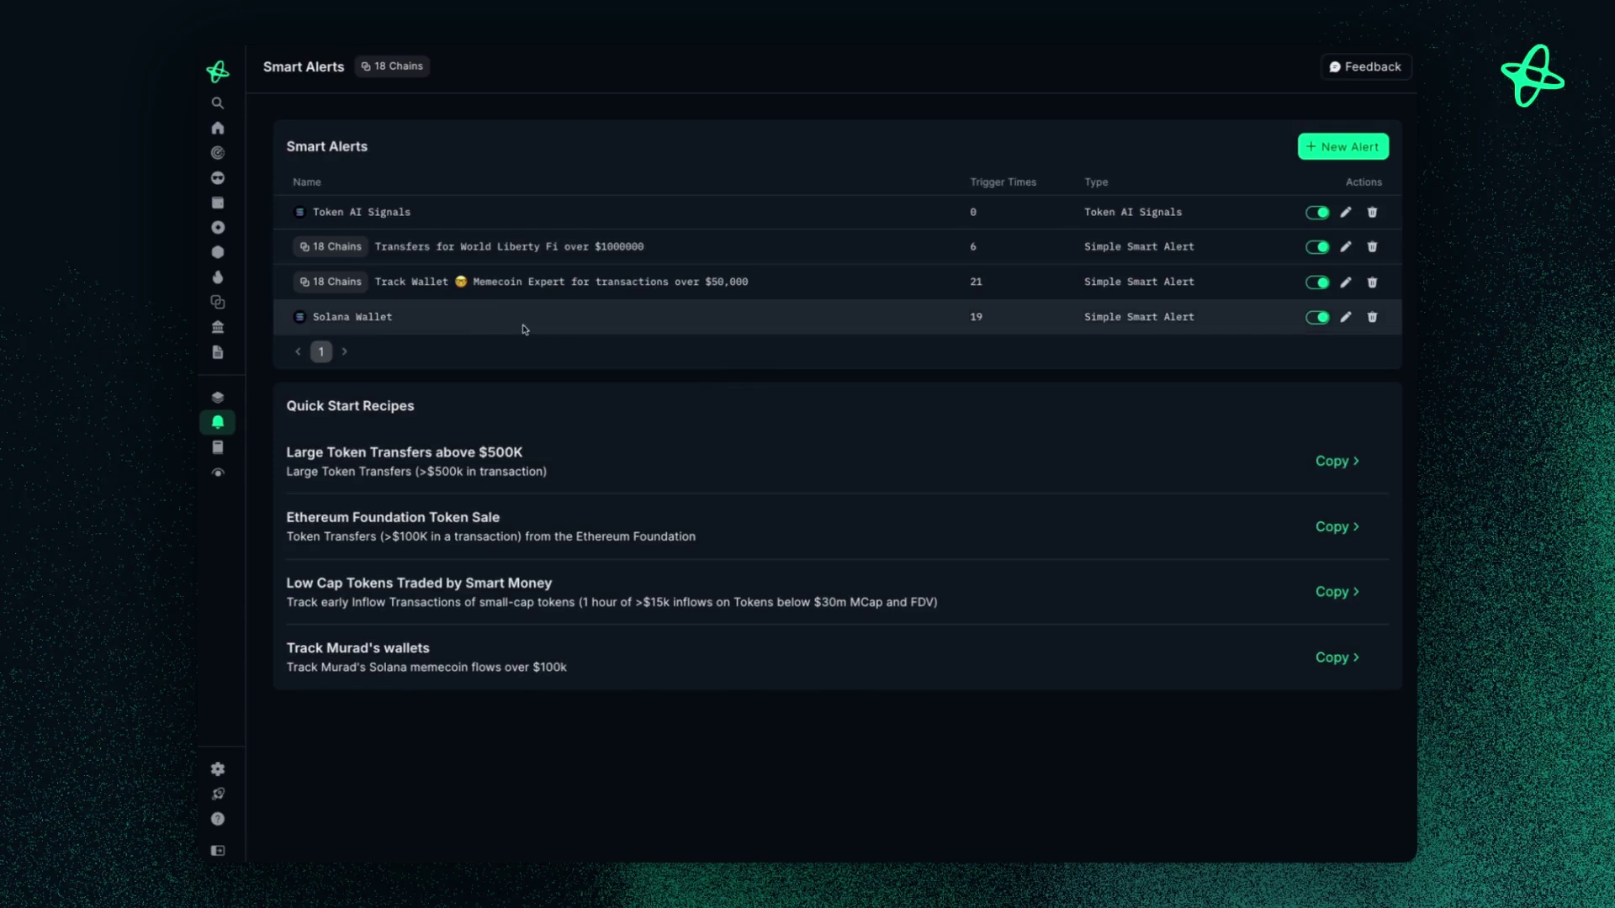
# Turn the Token AI Signals alert off and back on
pyautogui.moveTo(274, 508)
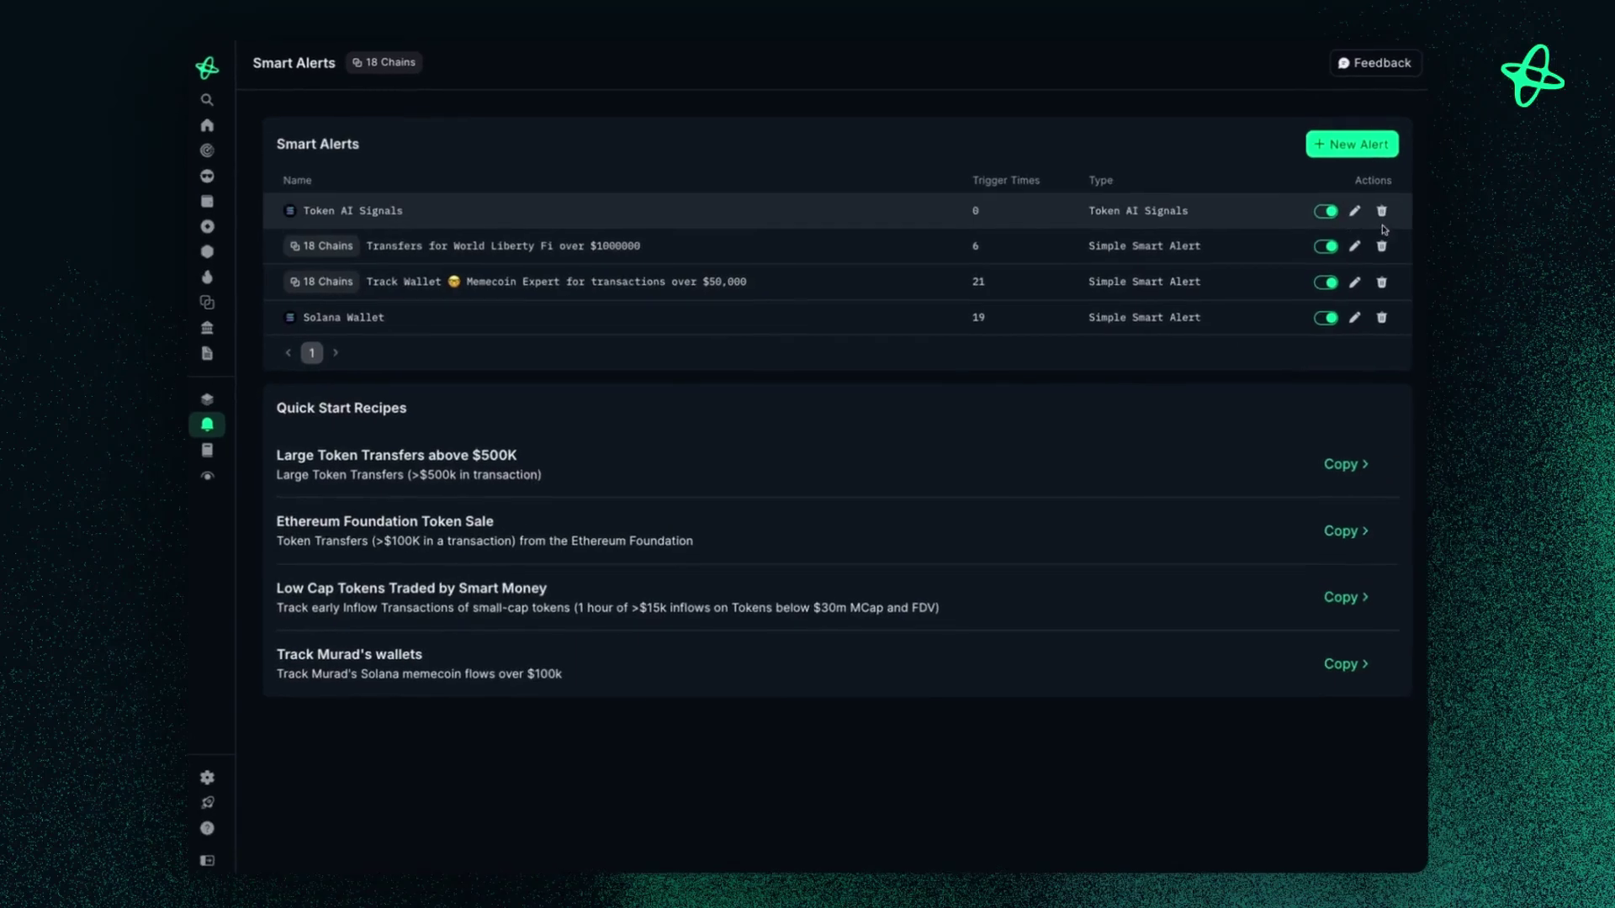
pyautogui.click(1580, 184)
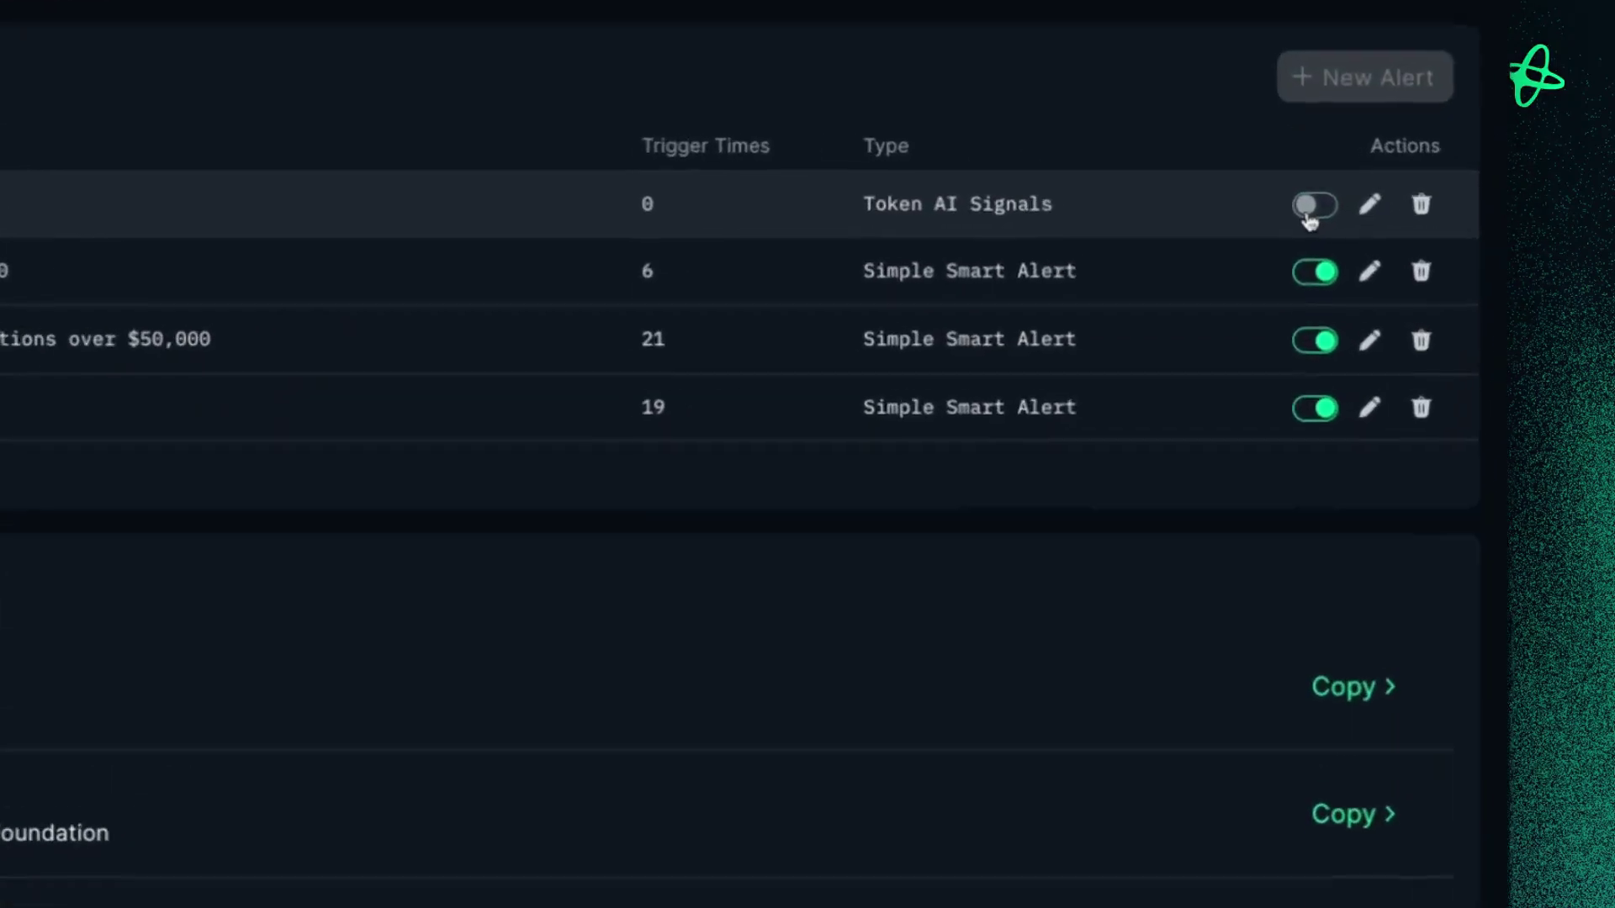
pyautogui.click(1309, 219)
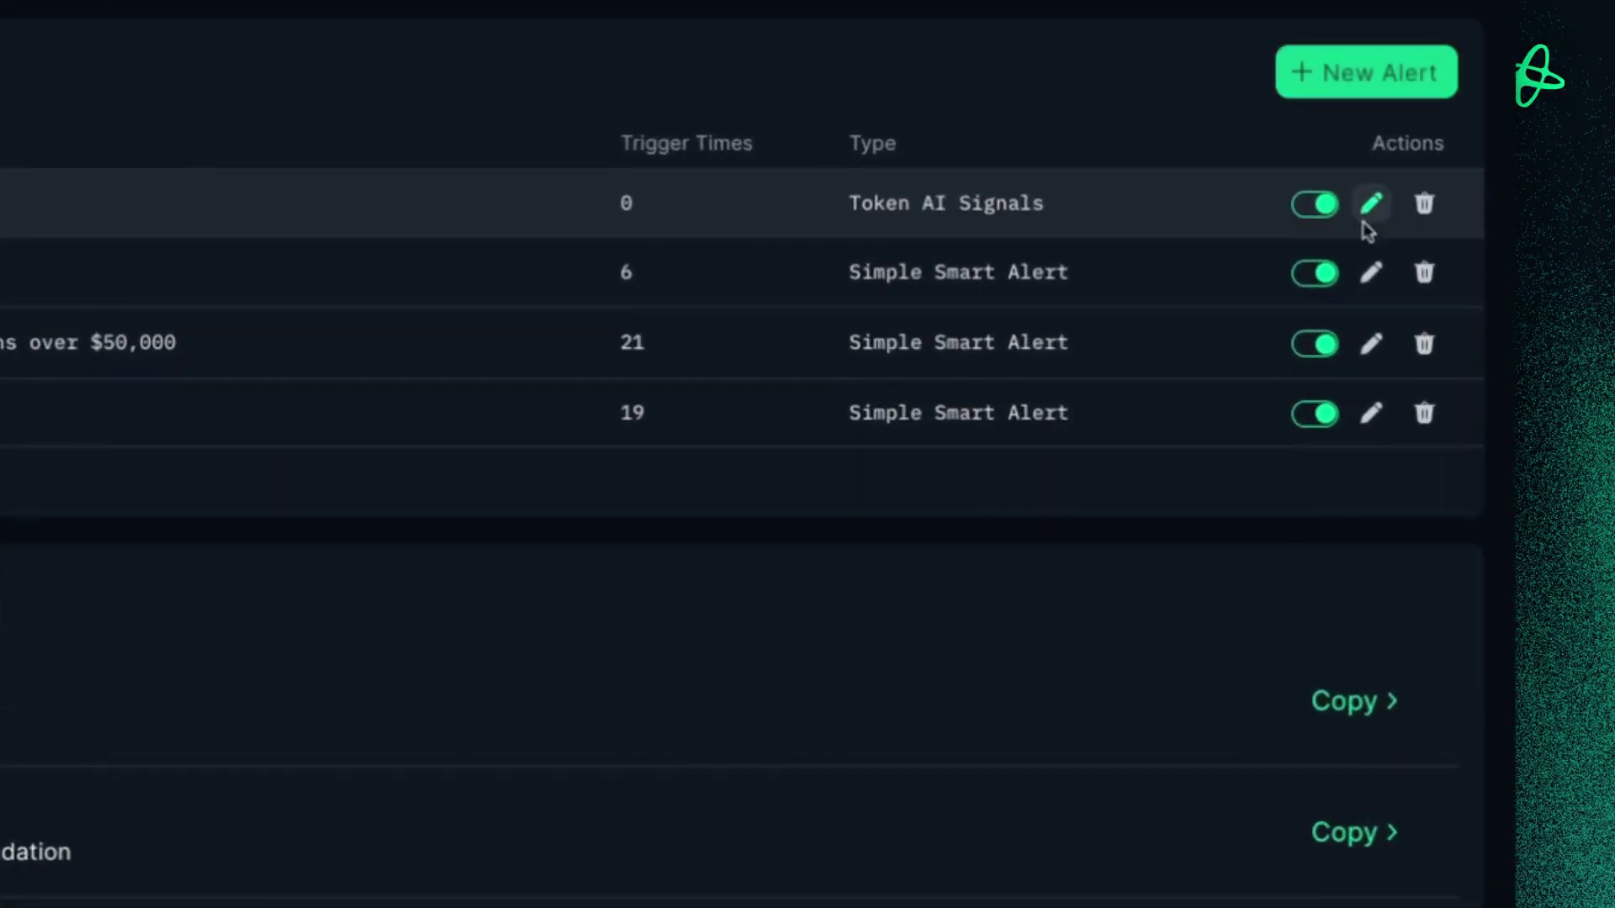
# Pause the Memecoin Expert wallet alert and open the still-active World Liberty Fi alert's settings
pyautogui.click(1316, 276)
pyautogui.click(1317, 344)
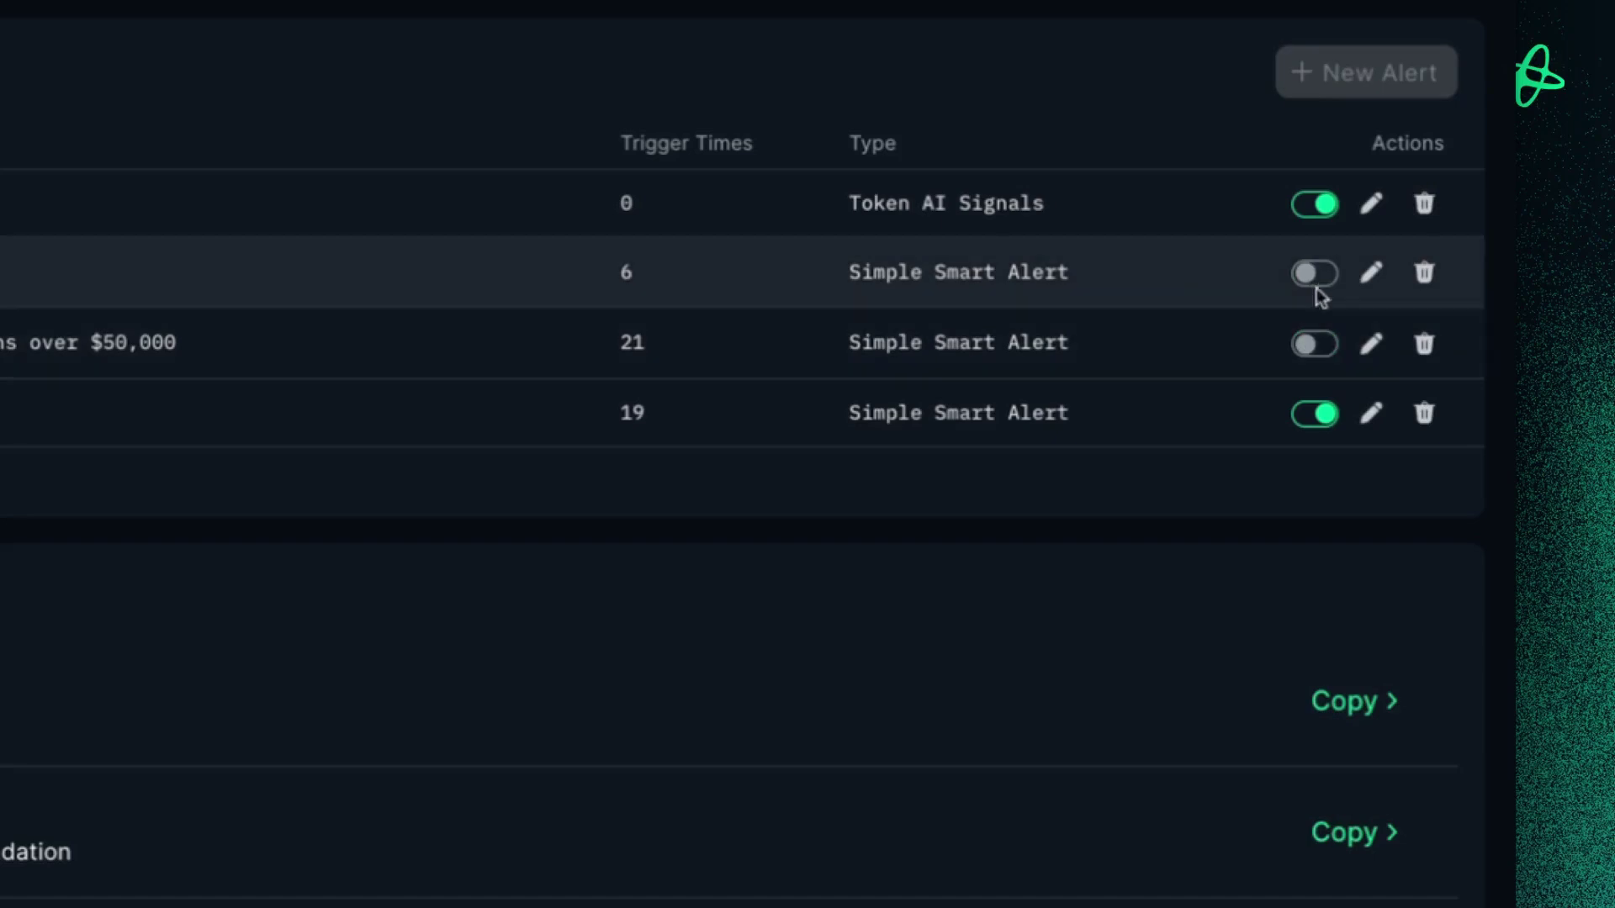
pyautogui.click(1316, 275)
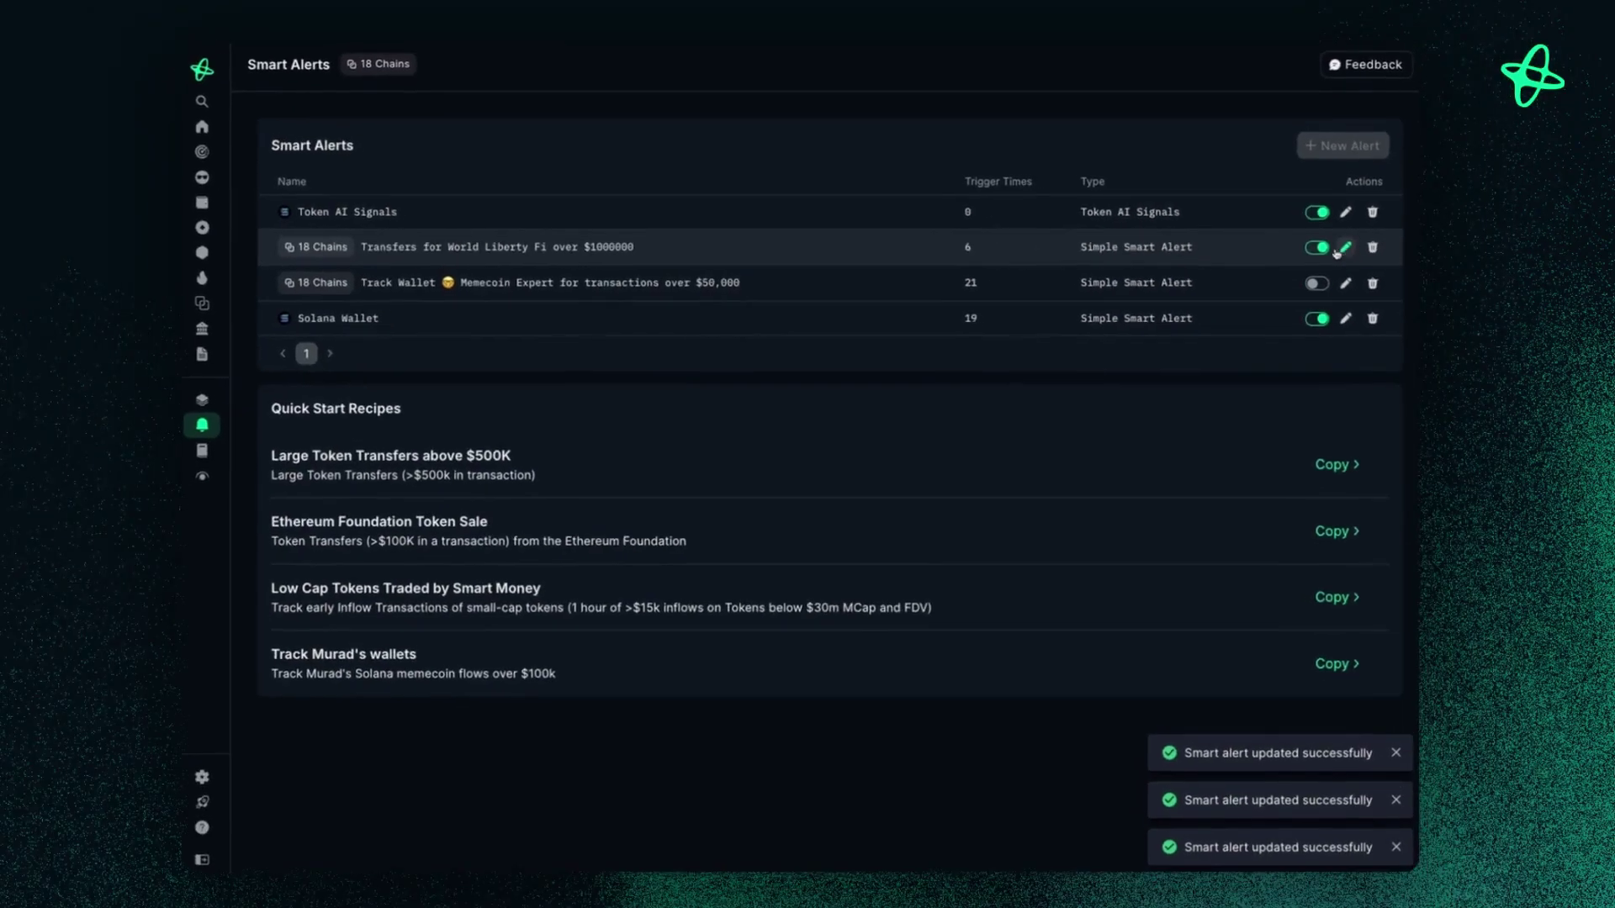
pyautogui.click(1373, 274)
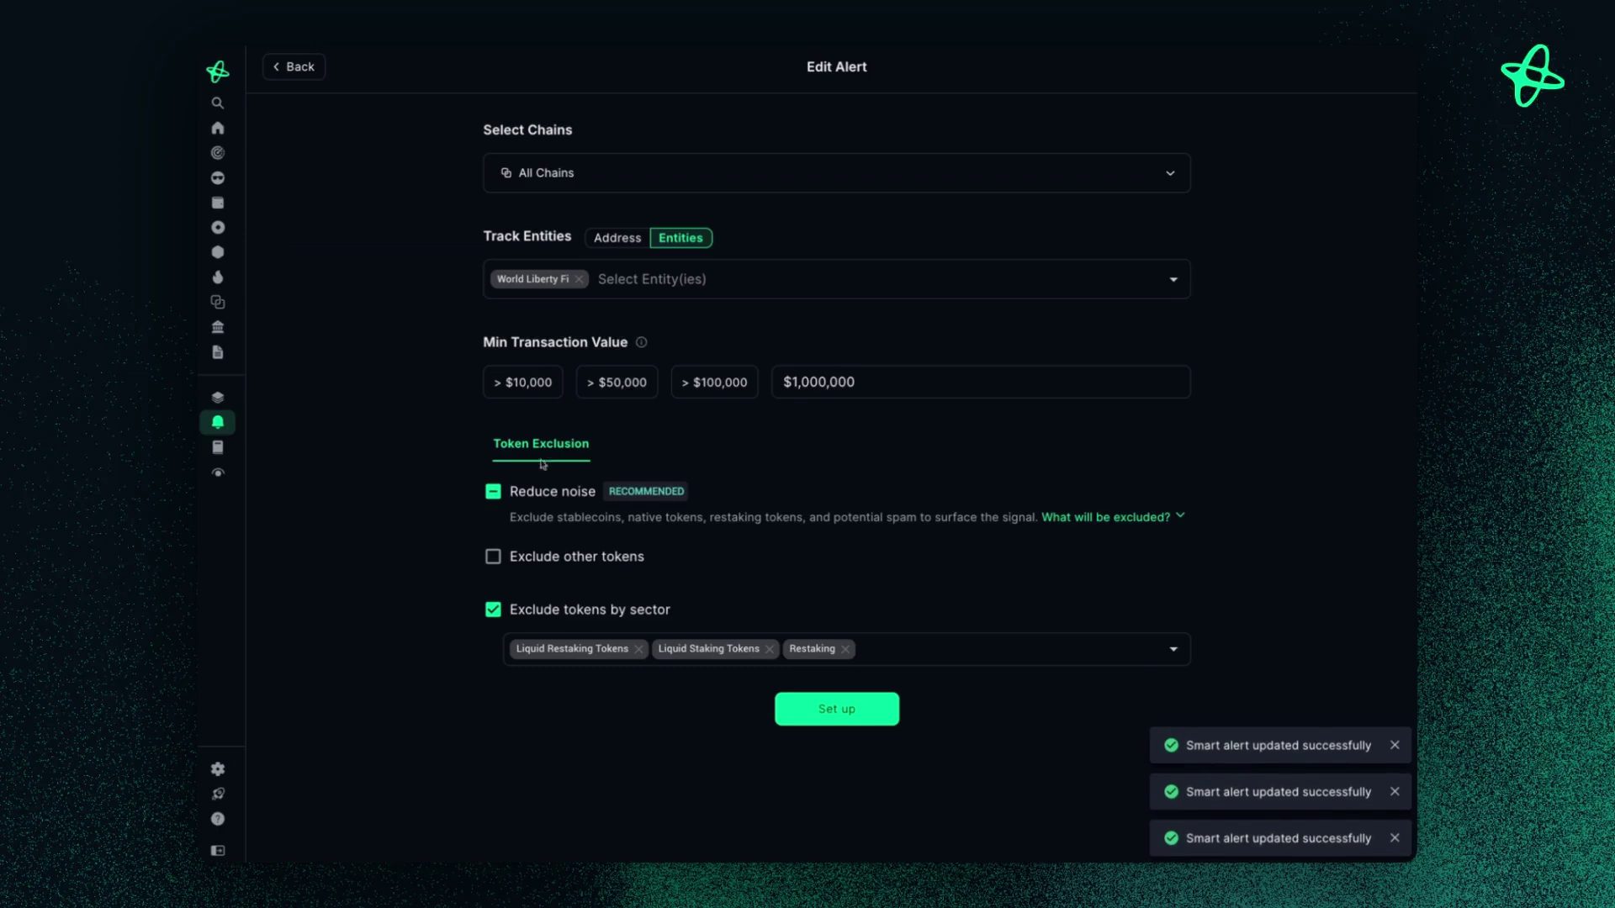
# Leave the World Liberty Fi alert's Edit Alert page without changes
pyautogui.click(290, 66)
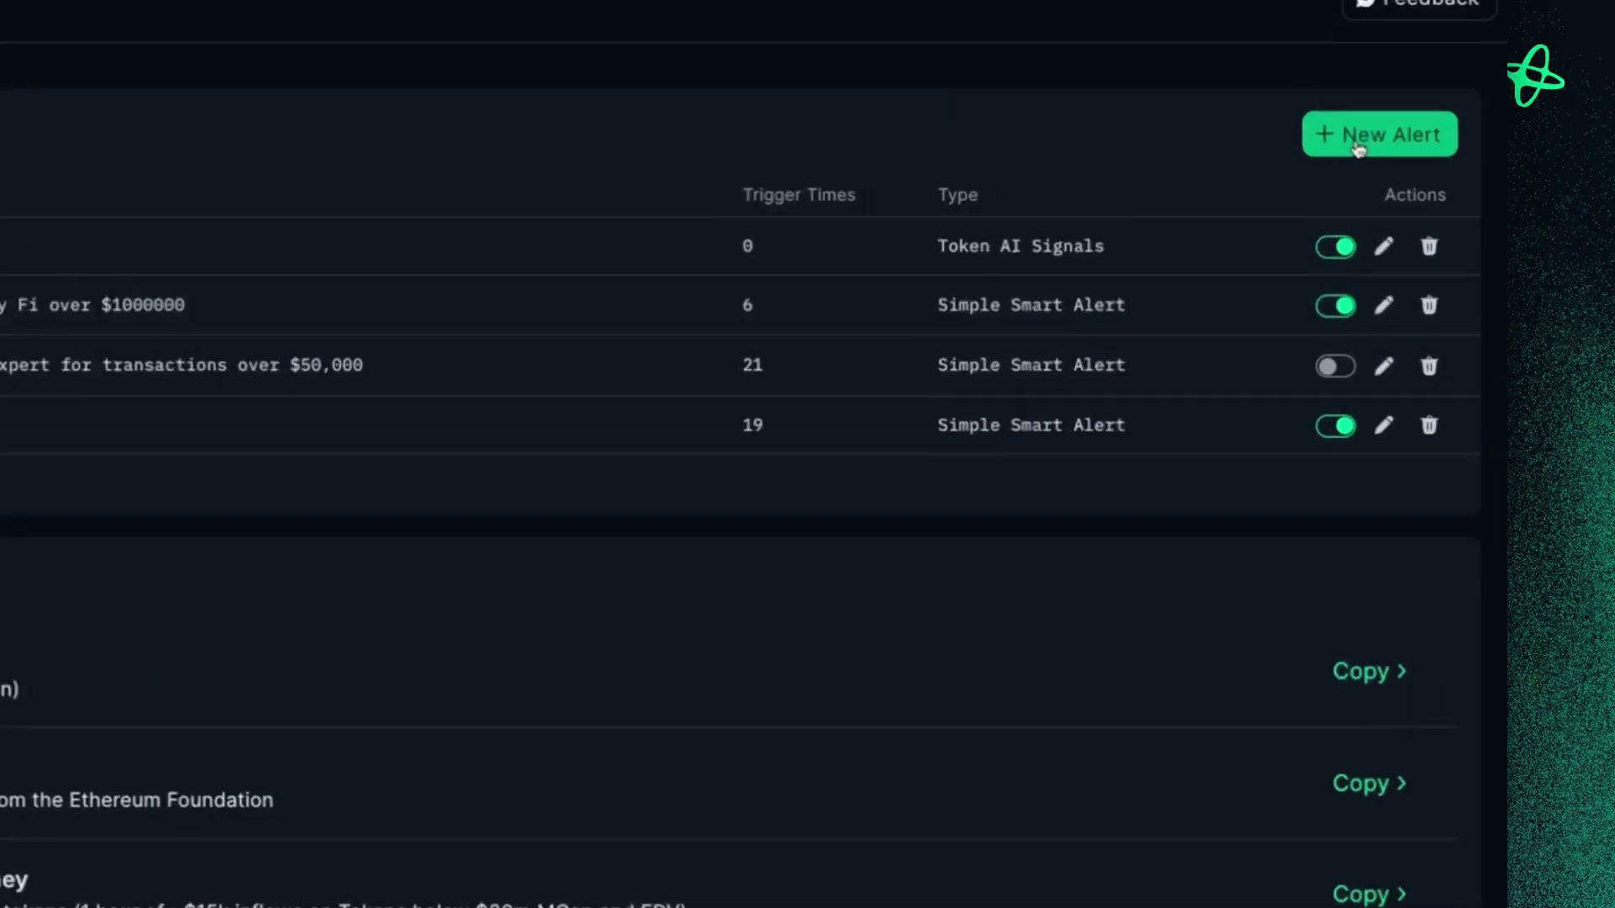
# Start a new Simple alert and select Base as the only monitored chain
pyautogui.click(1333, 150)
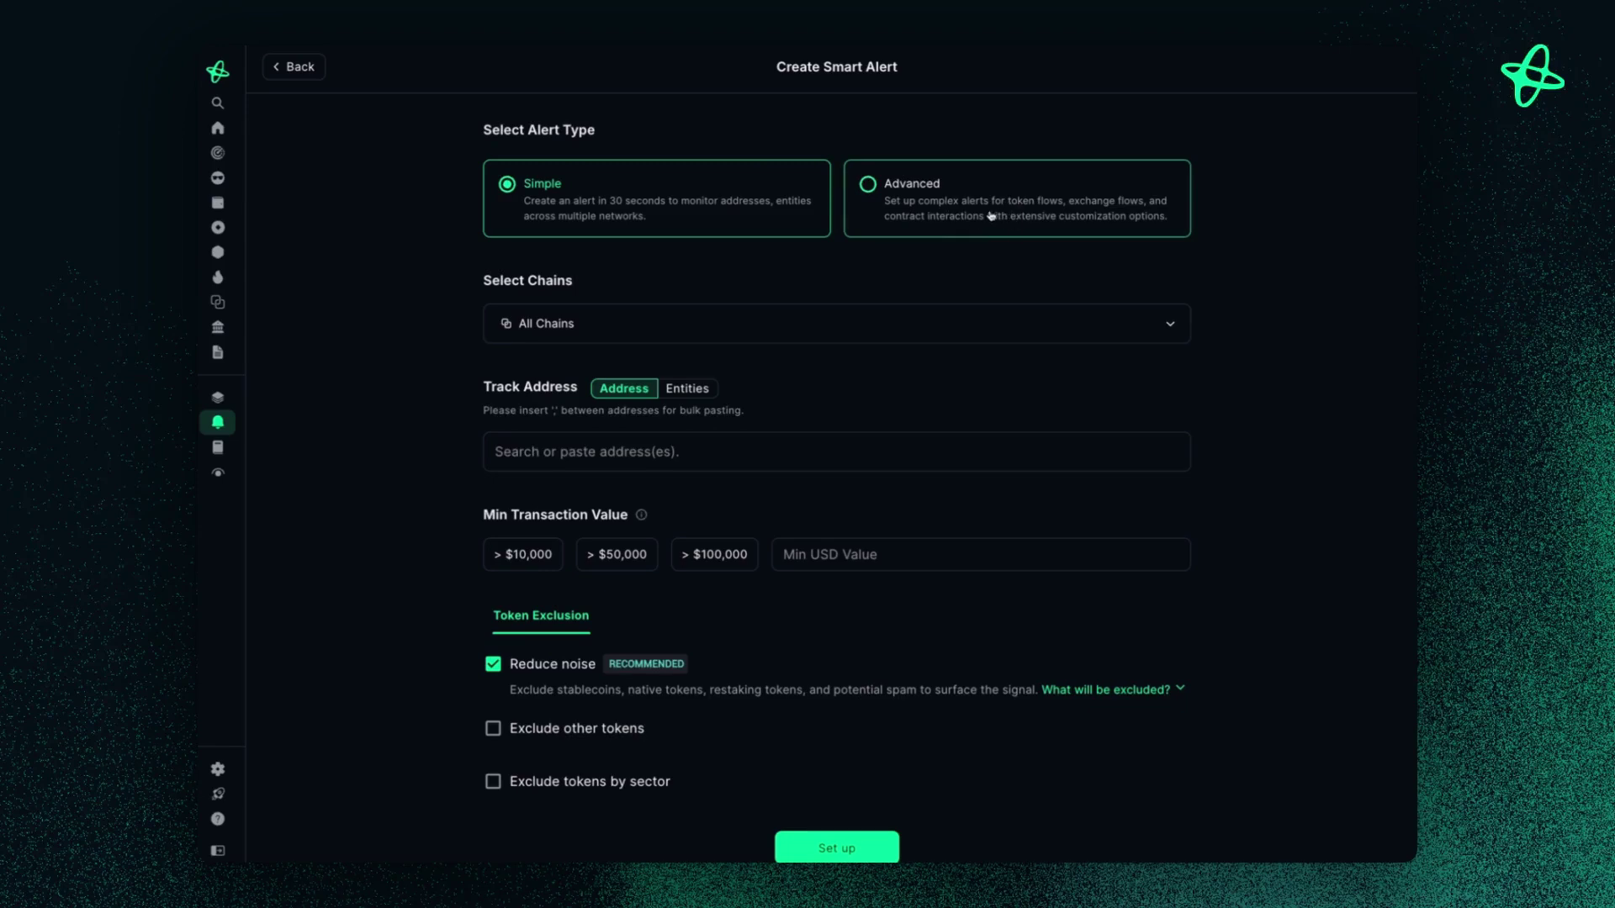
pyautogui.scroll(-1, 589, 248)
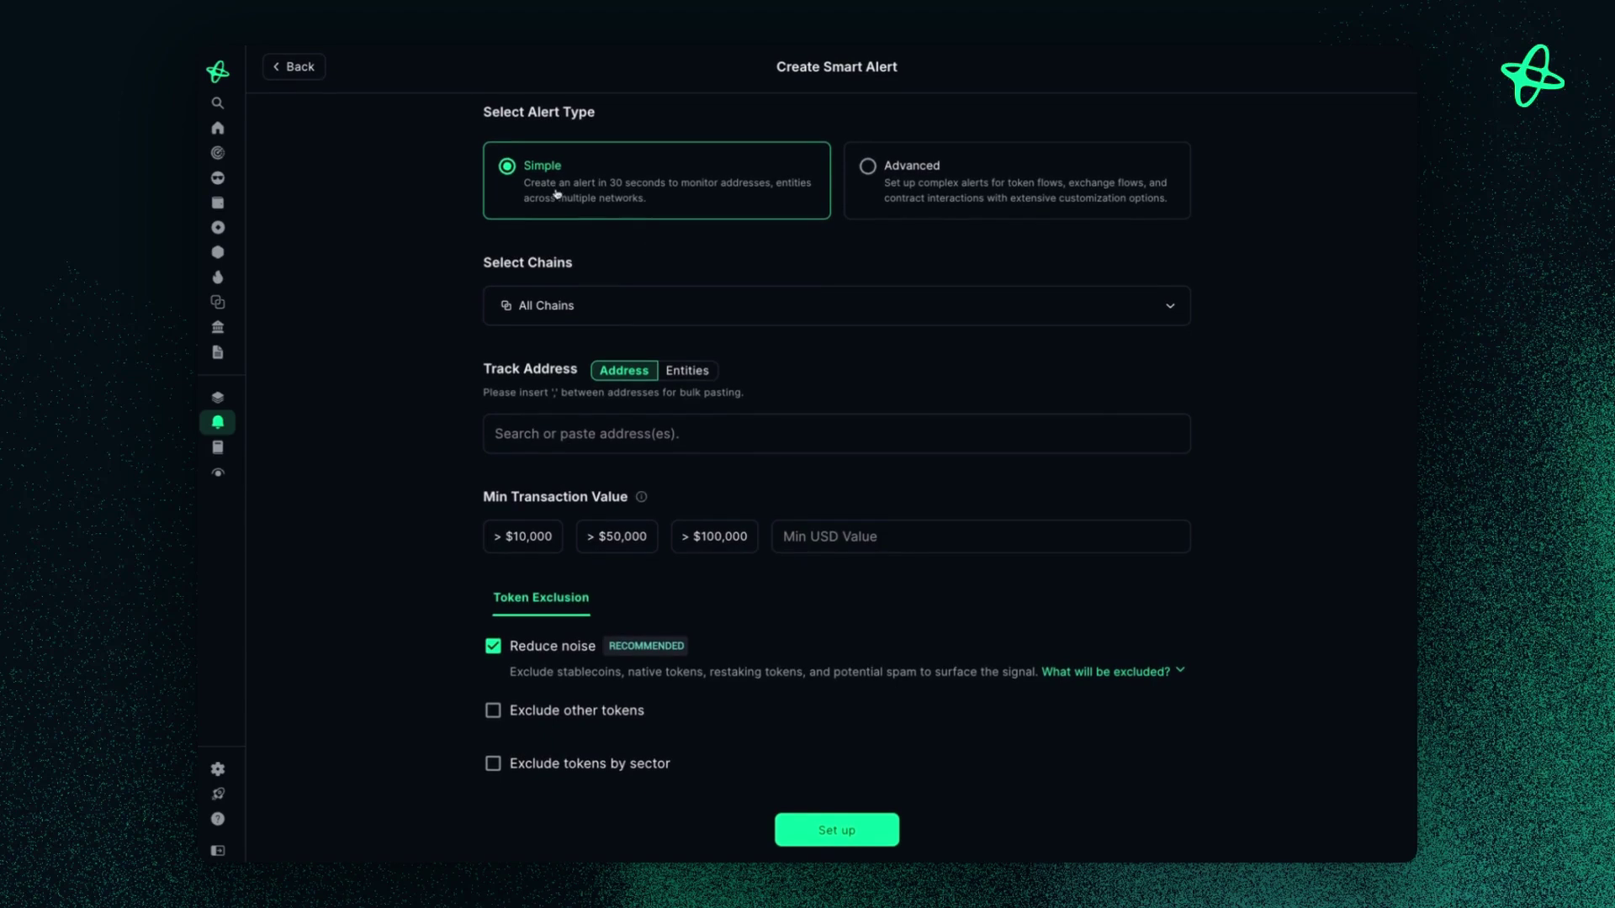
pyautogui.click(644, 307)
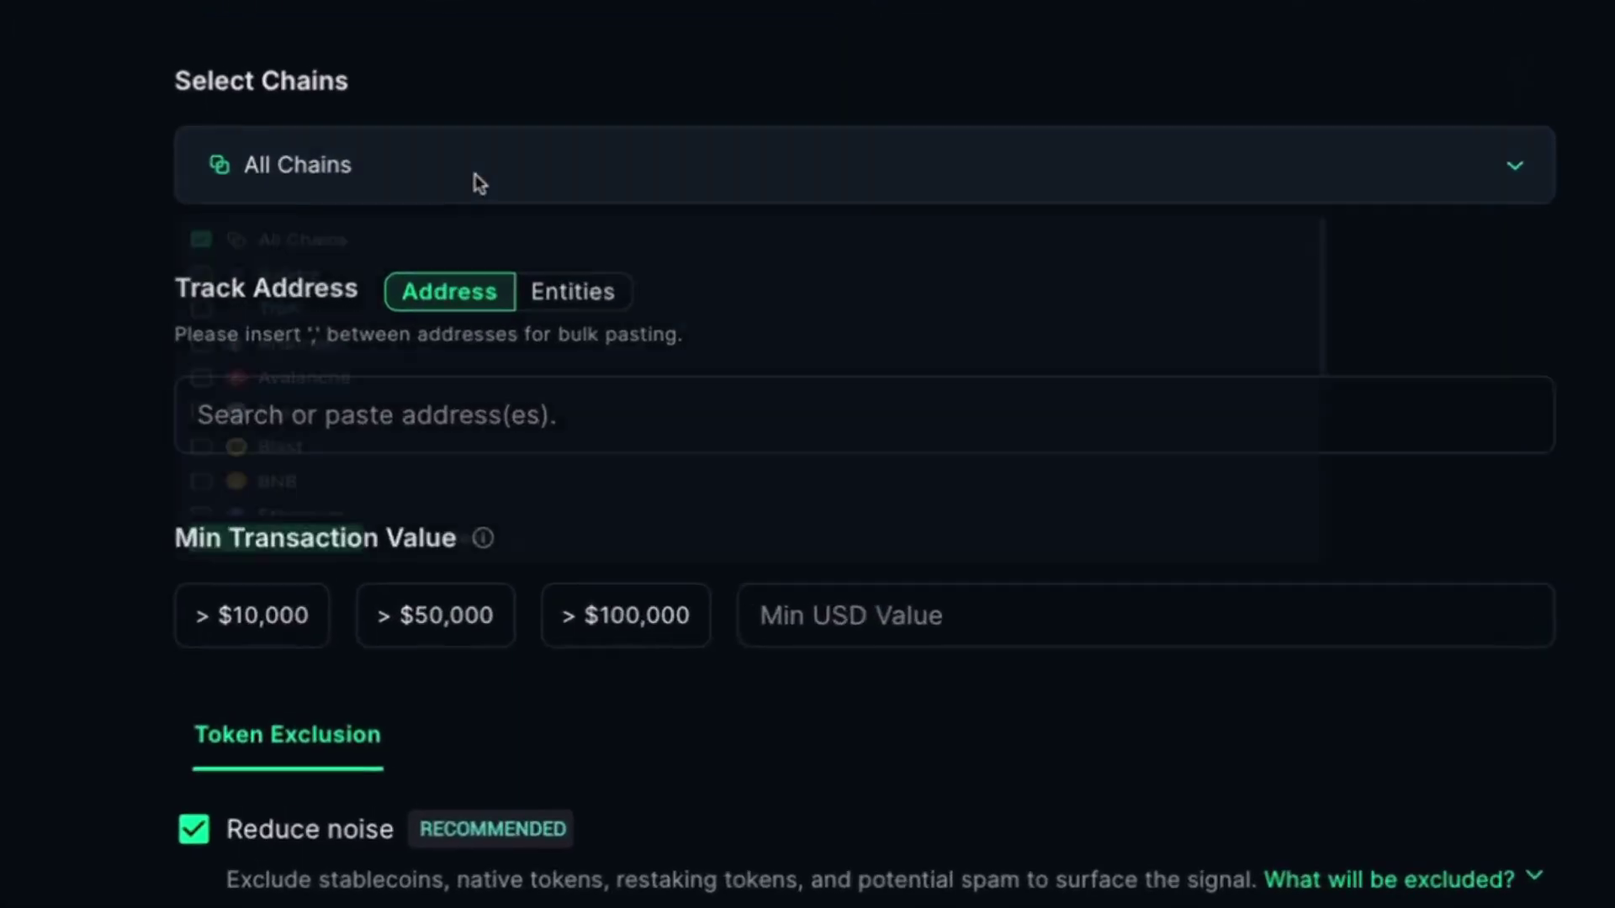
pyautogui.scroll(-1, 613, 389)
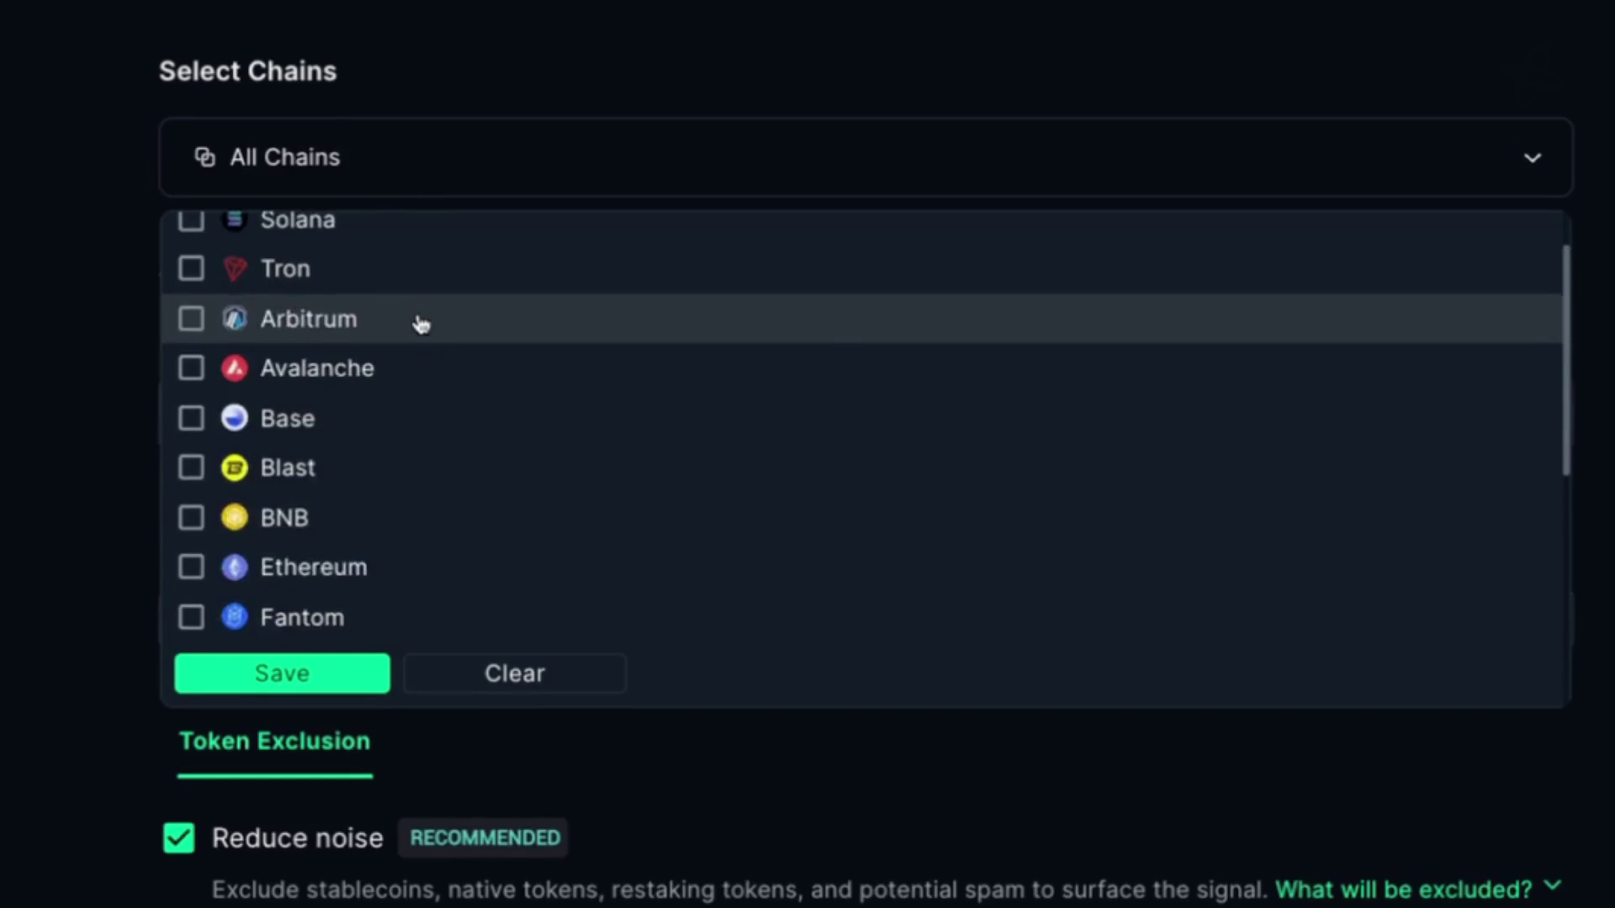
pyautogui.scroll(-3, 414, 331)
pyautogui.scroll(4, 411, 336)
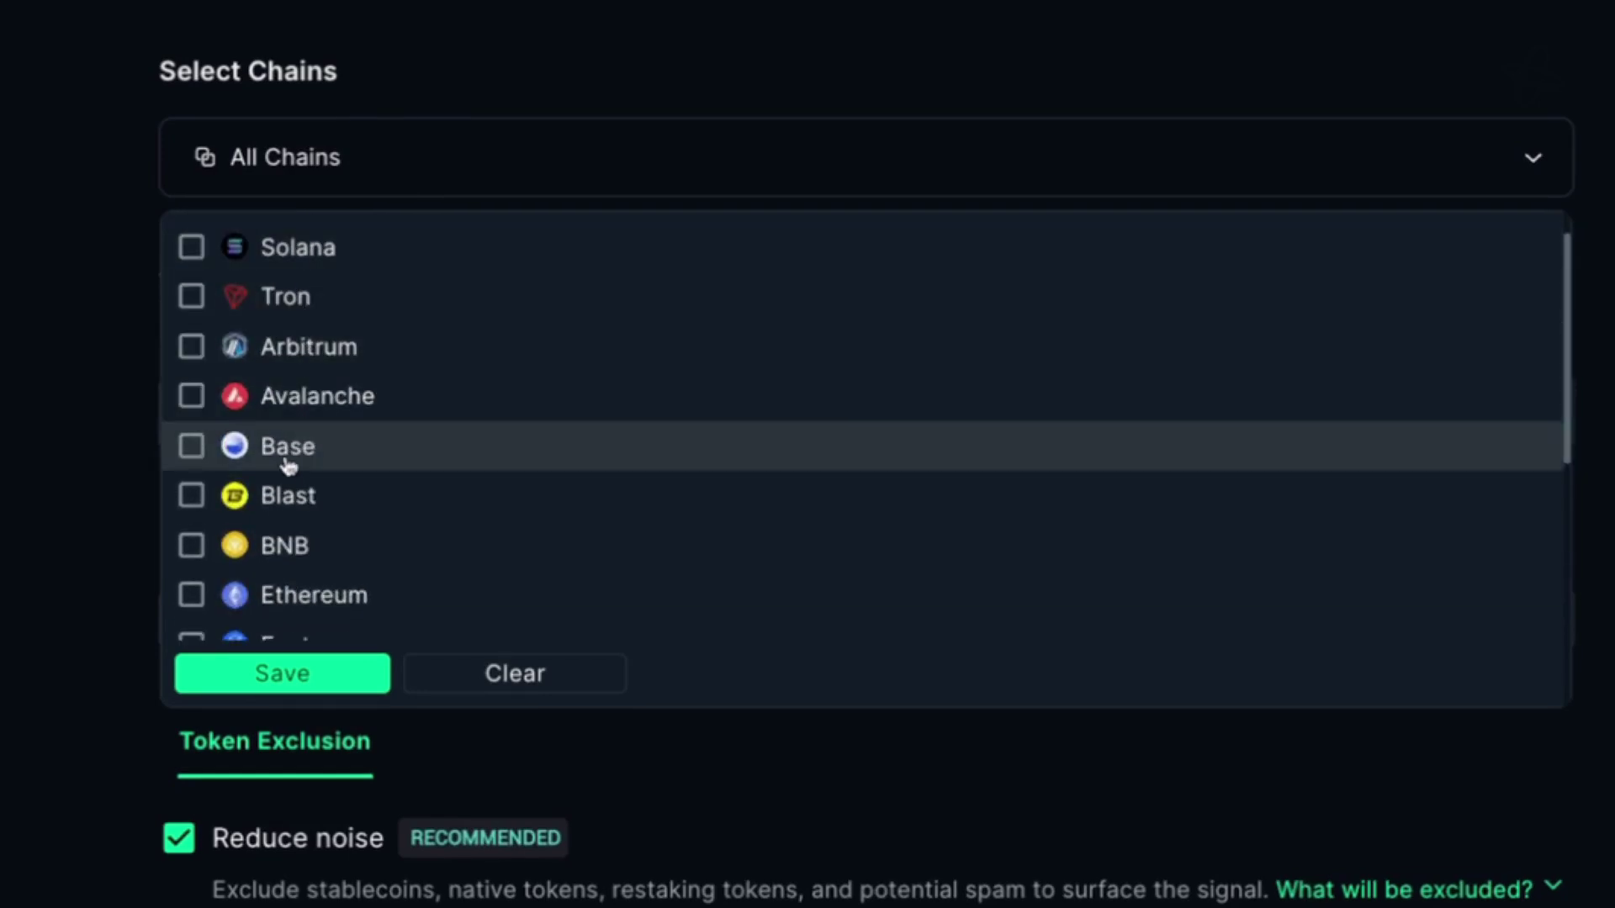
pyautogui.click(286, 450)
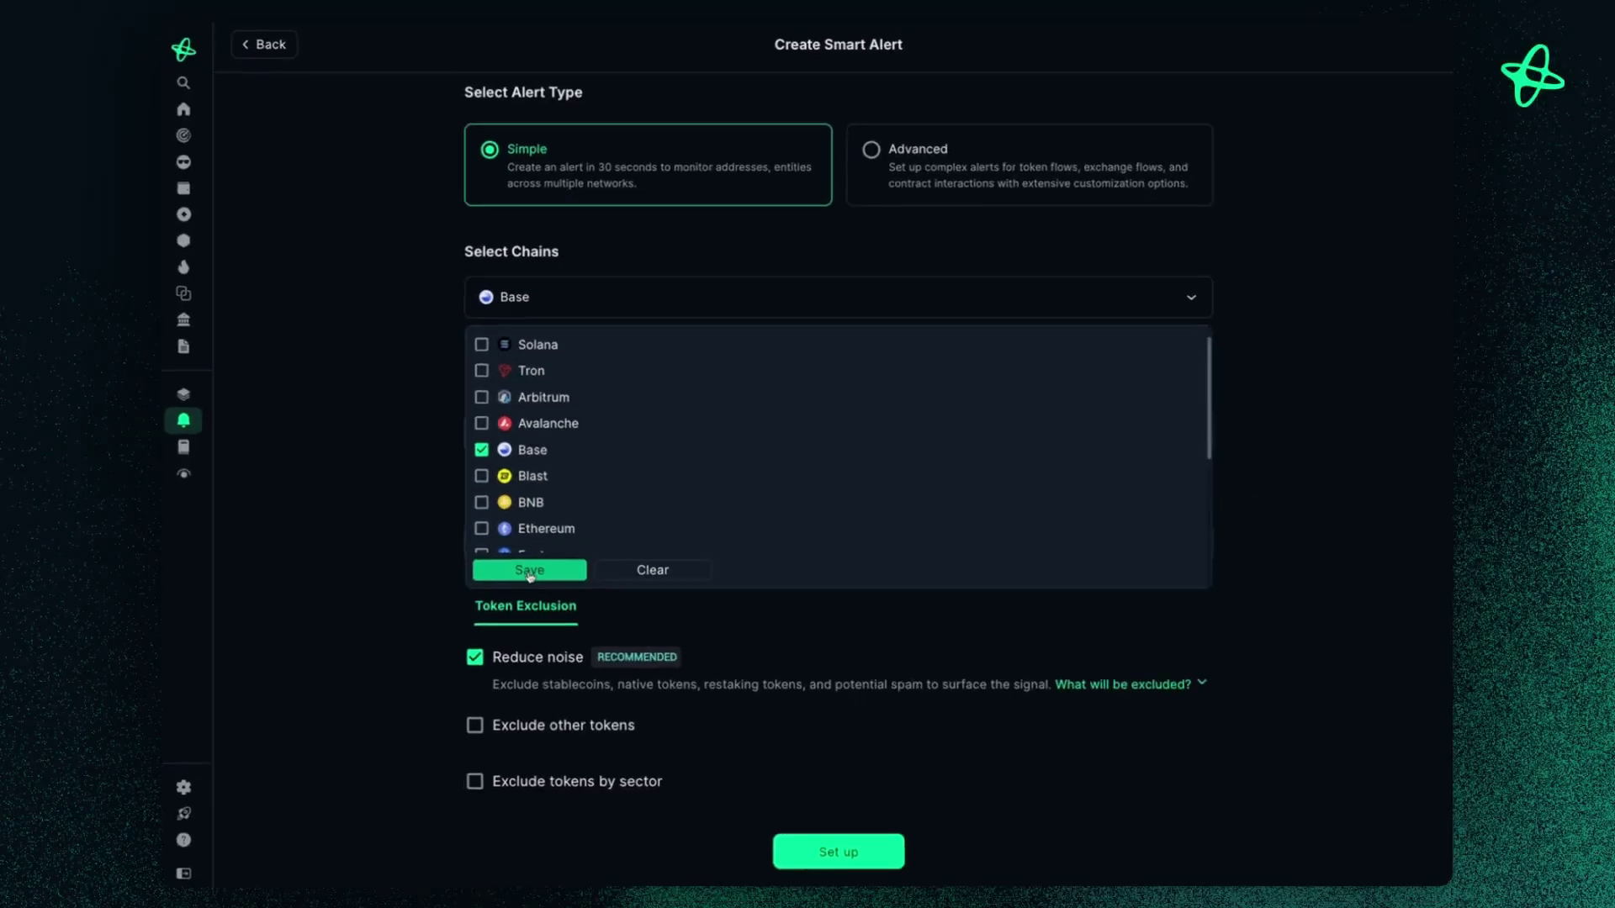
pyautogui.click(529, 572)
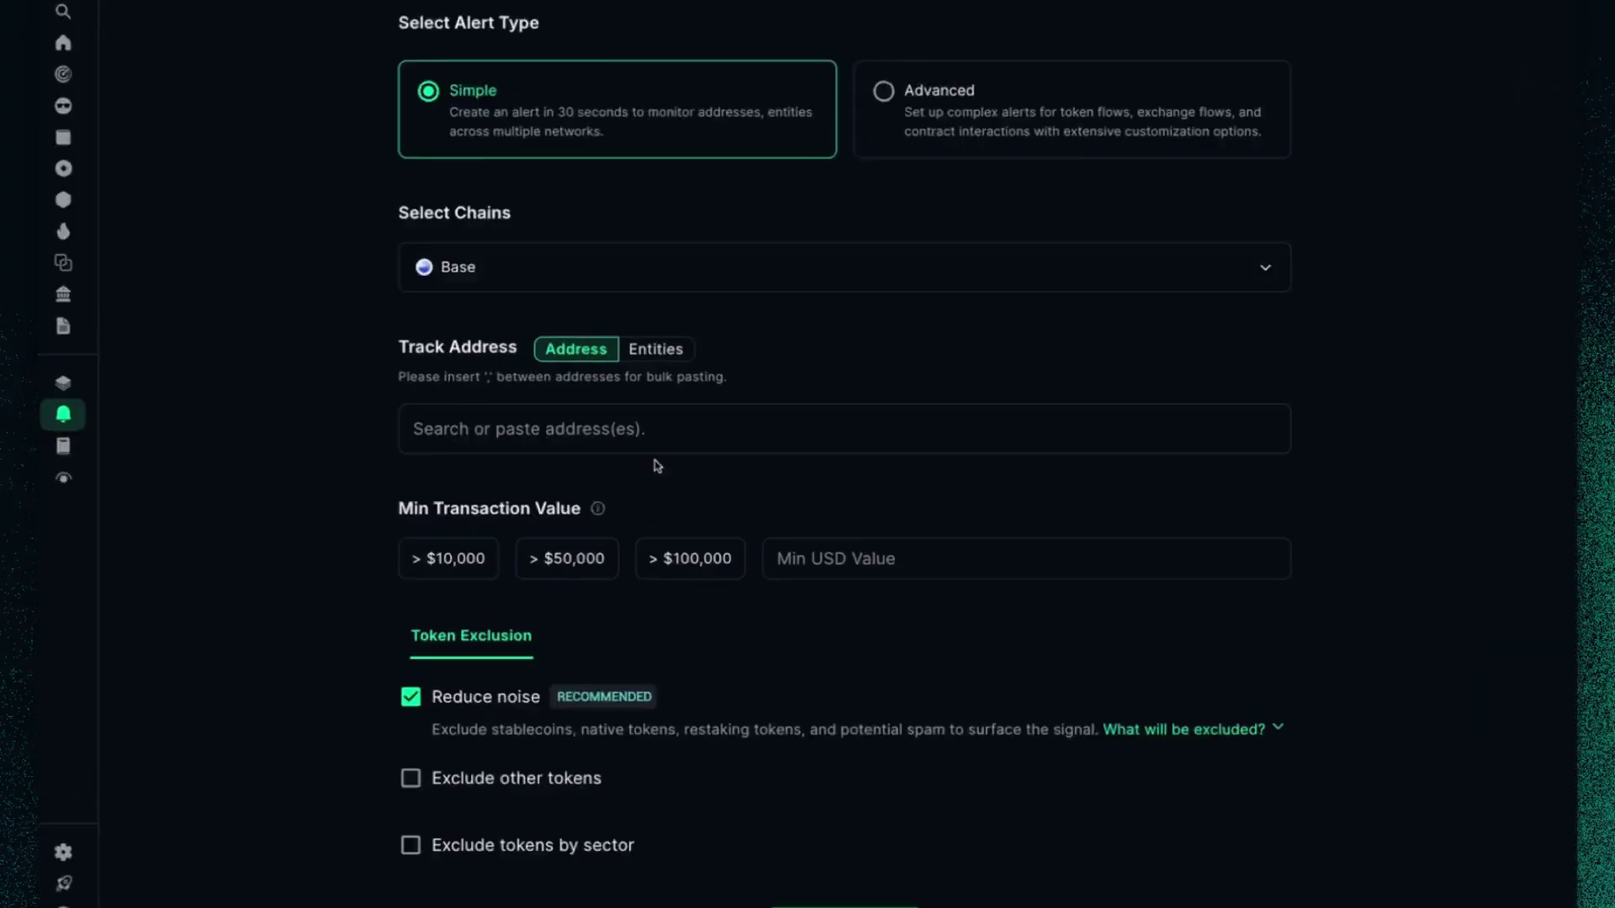
# Try the entity tracking option, then return to tracking a wallet address
pyautogui.click(501, 430)
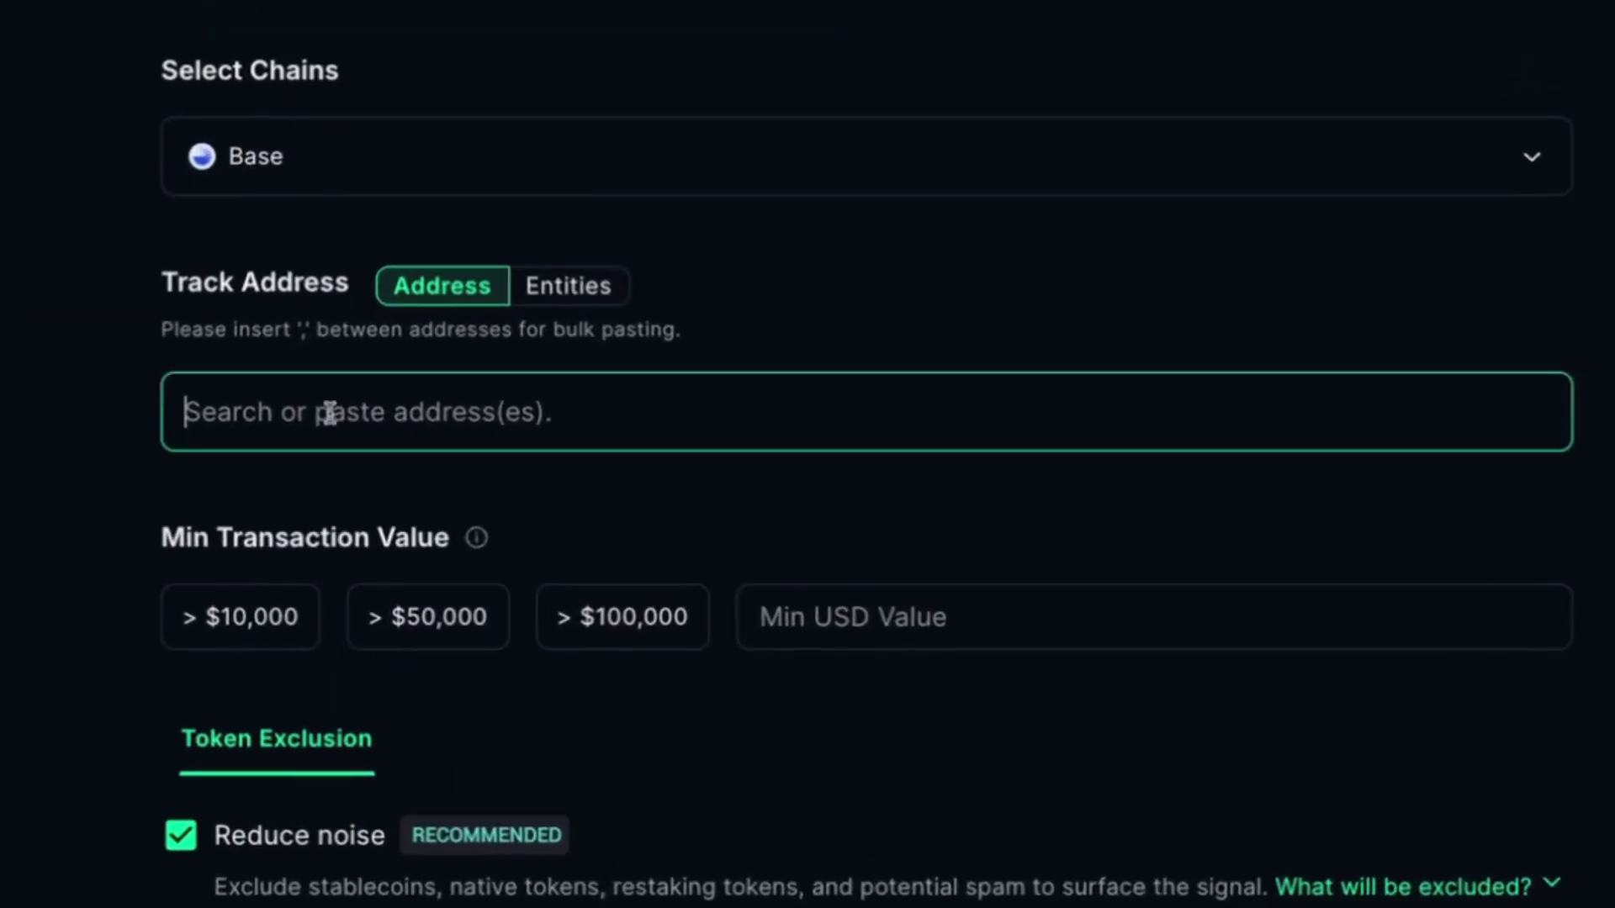
pyautogui.click(565, 304)
pyautogui.click(468, 402)
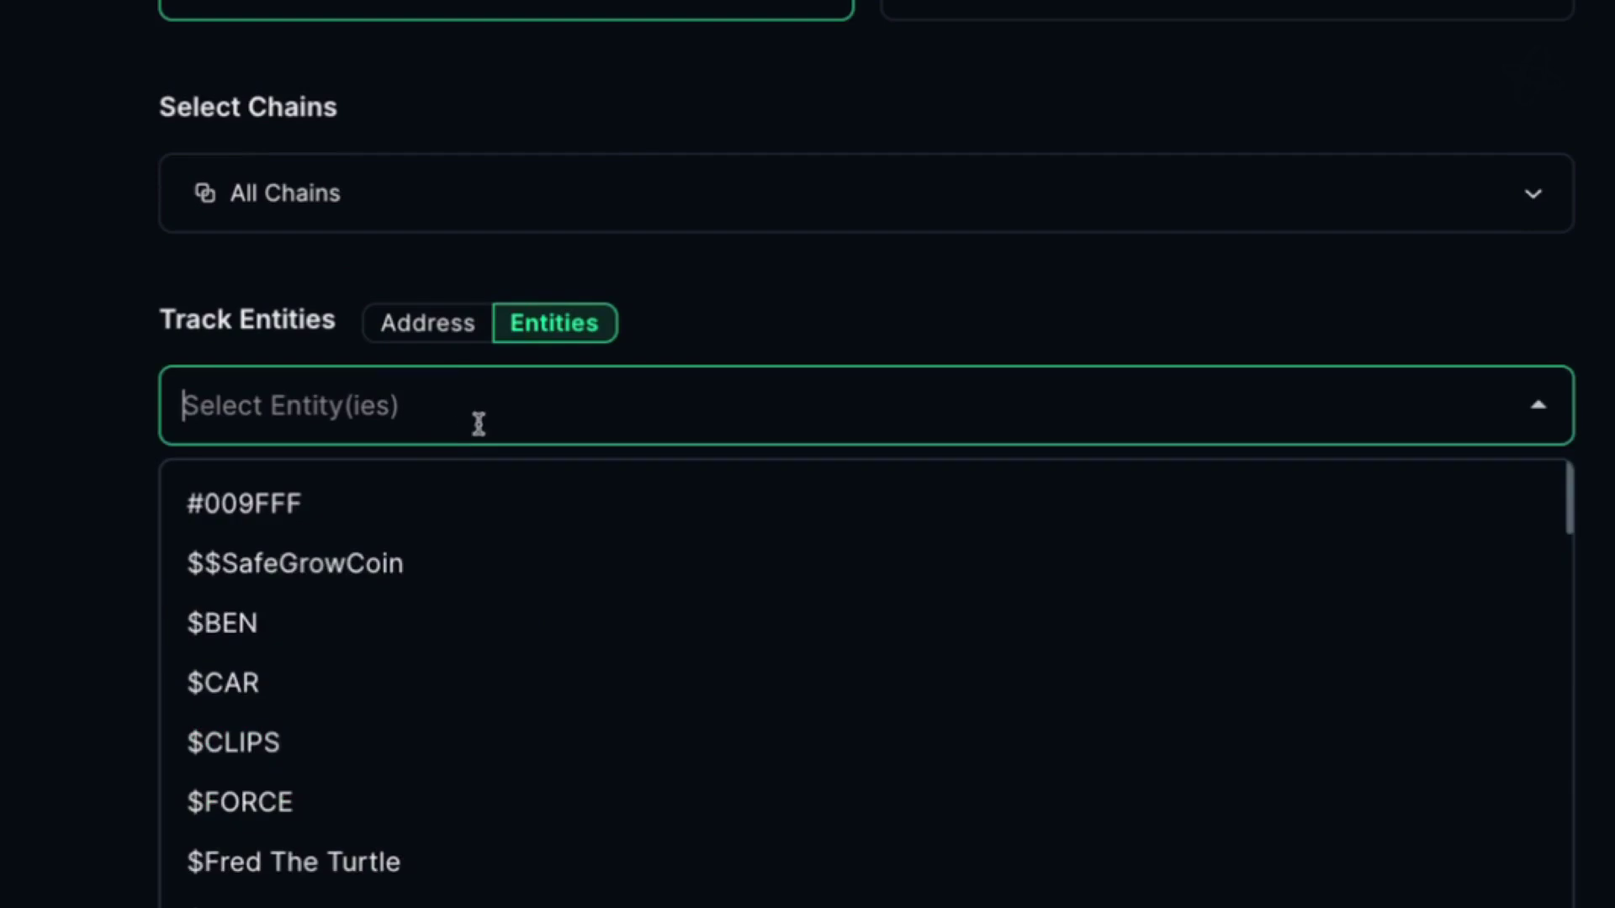
pyautogui.click(440, 331)
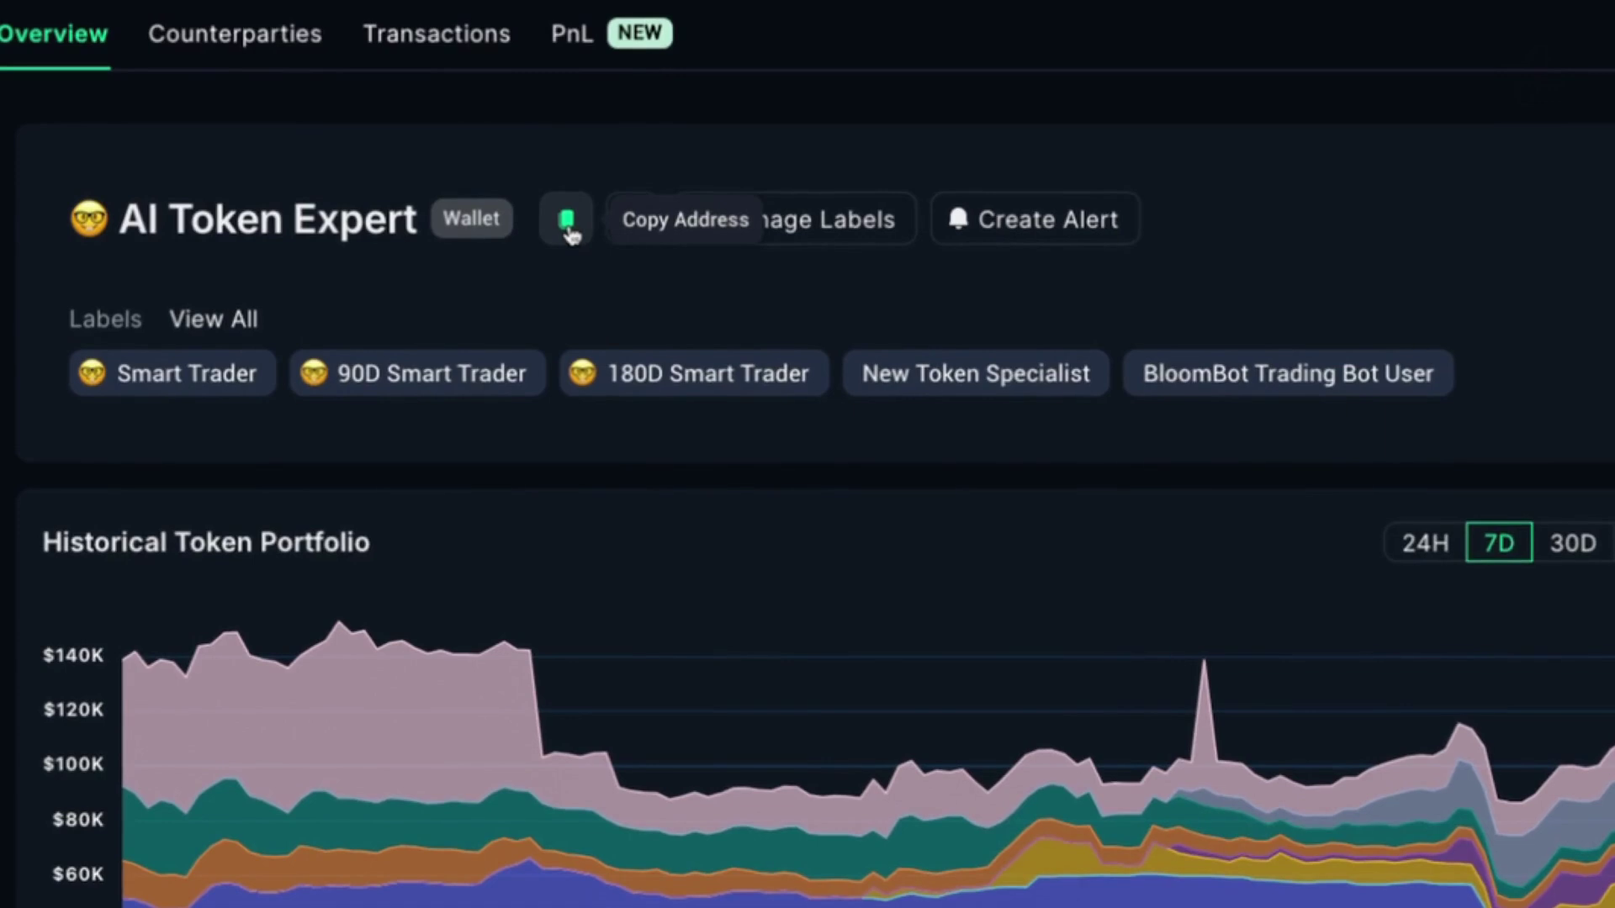
# Paste the AI Token Expert wallet into Track Address and set a $50,000 minimum
pyautogui.click(568, 223)
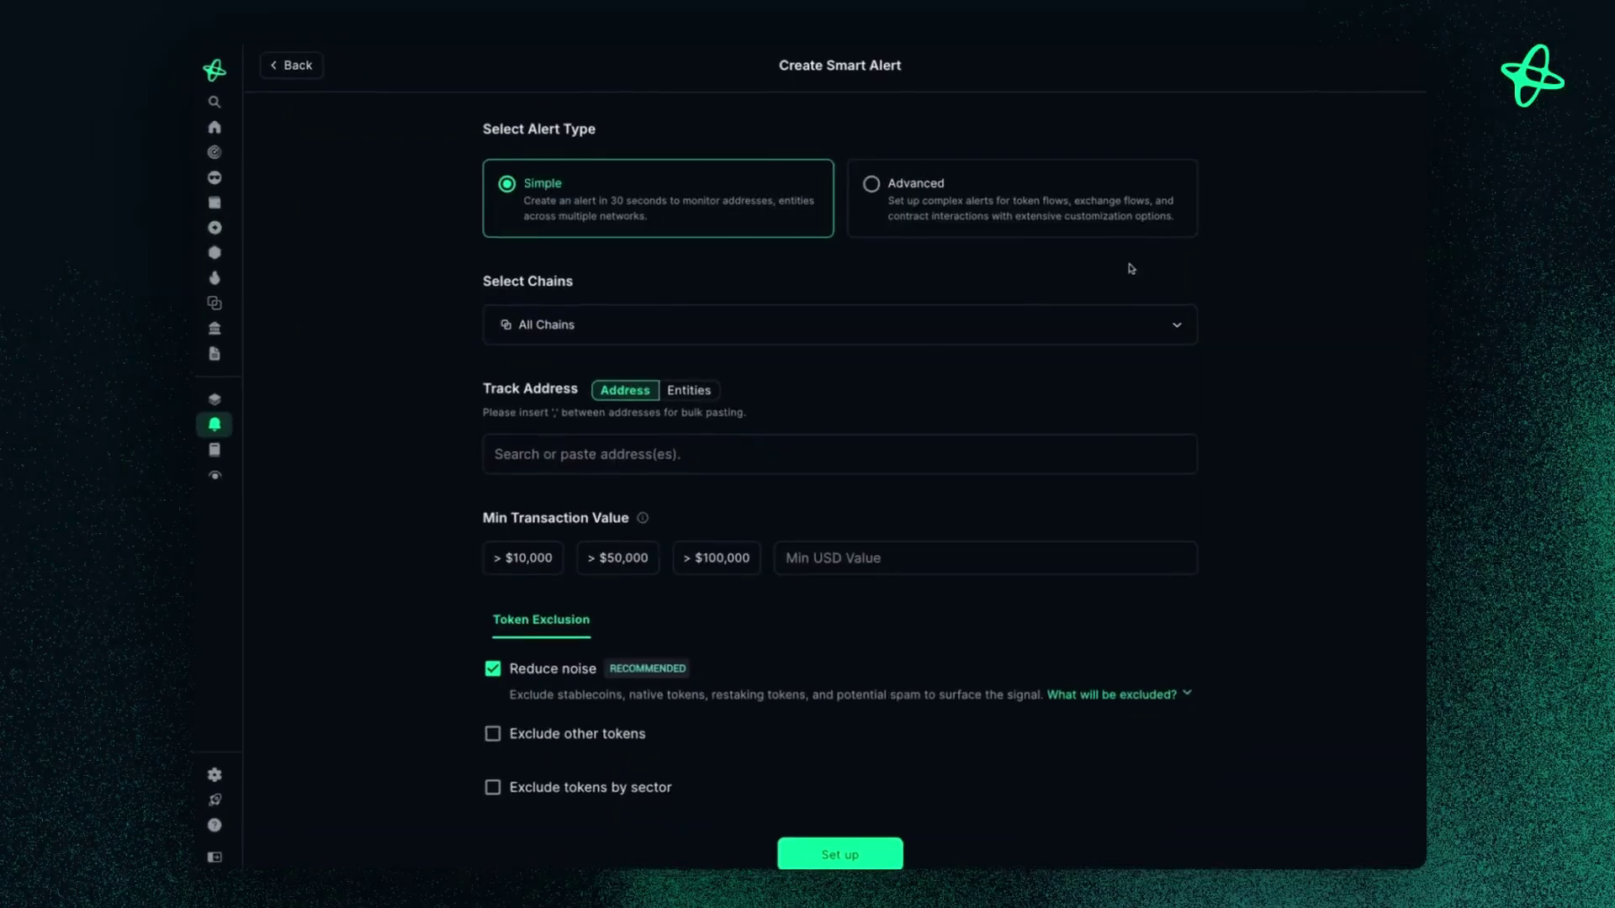
pyautogui.click(579, 459)
pyautogui.hotkey('ctrl', 'v')
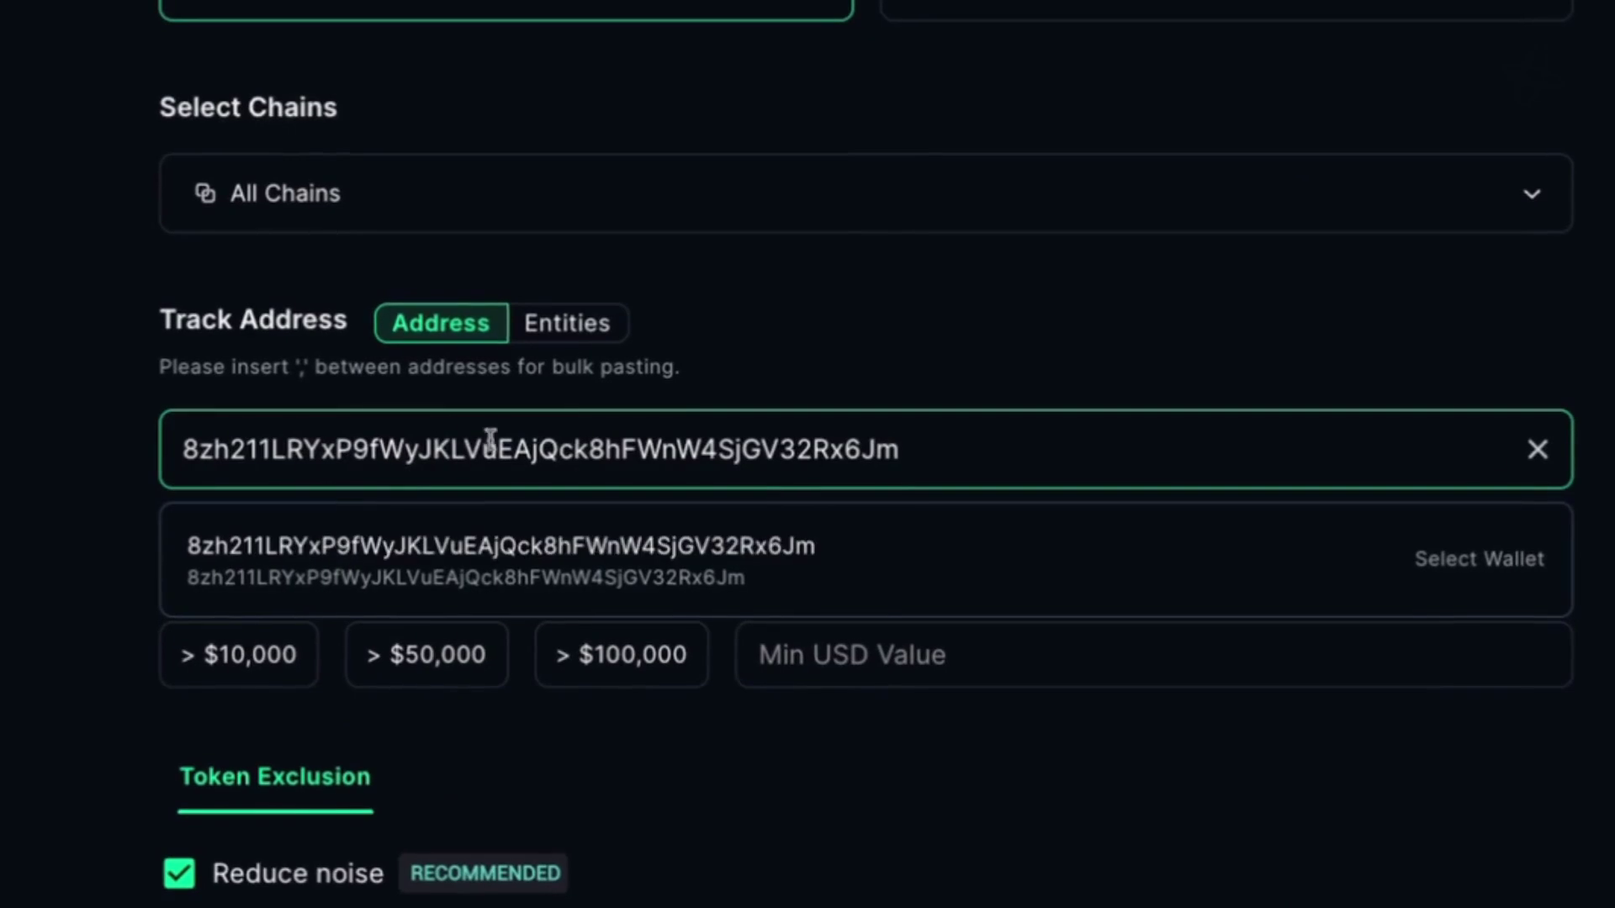
pyautogui.click(577, 542)
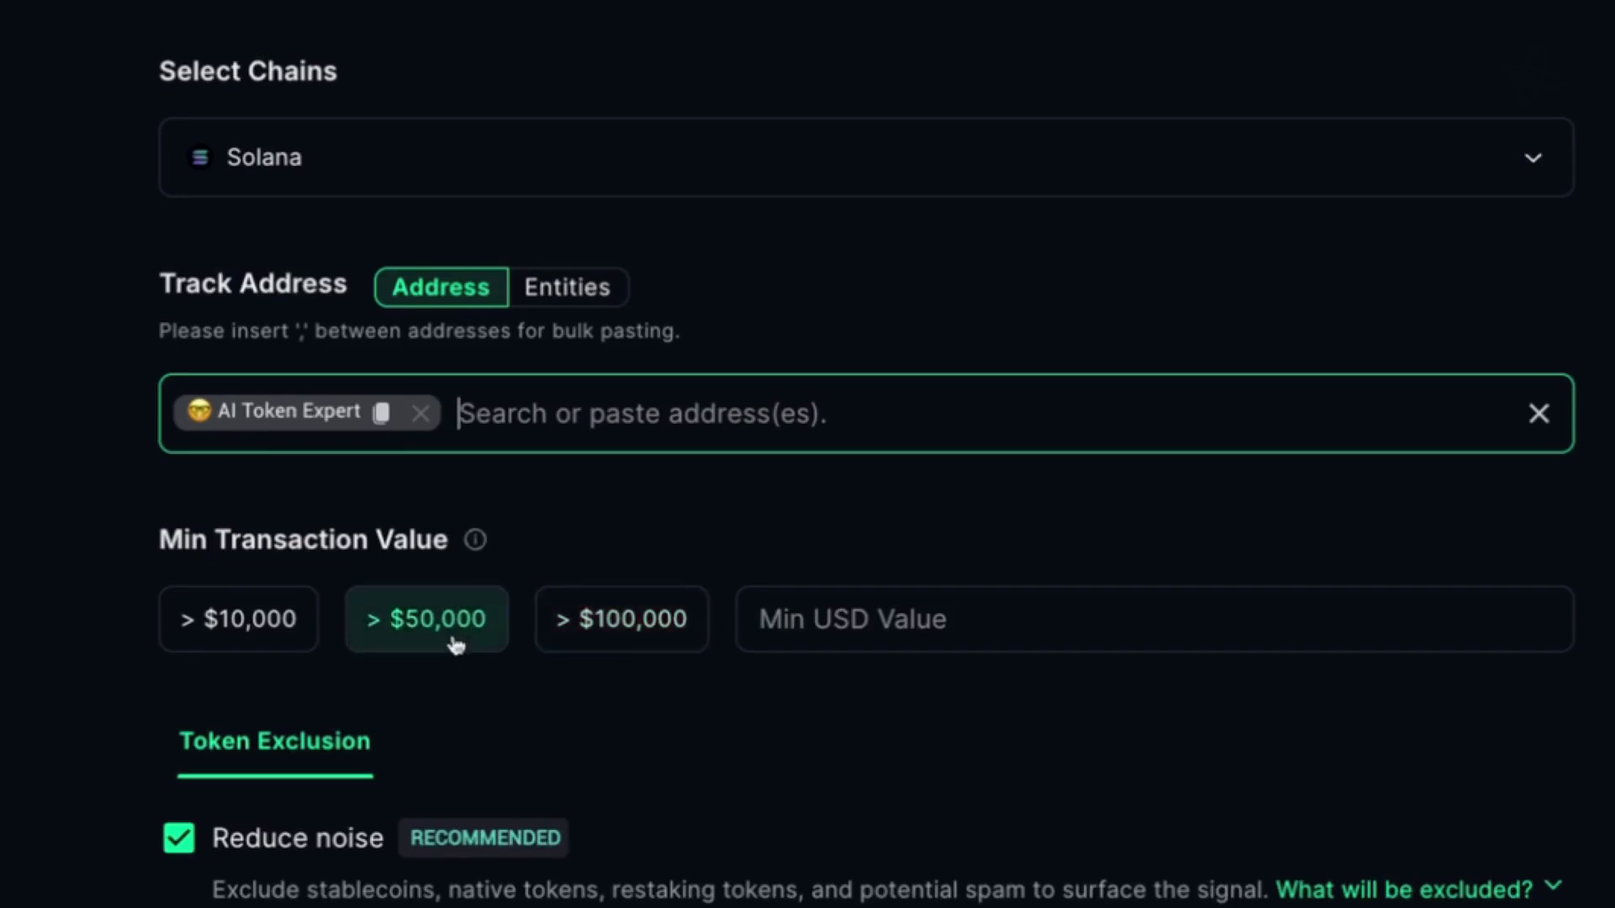
pyautogui.click(475, 643)
# Raise the minimum transaction value to $100,000 and review the noise-reduction exclusions
pyautogui.click(673, 640)
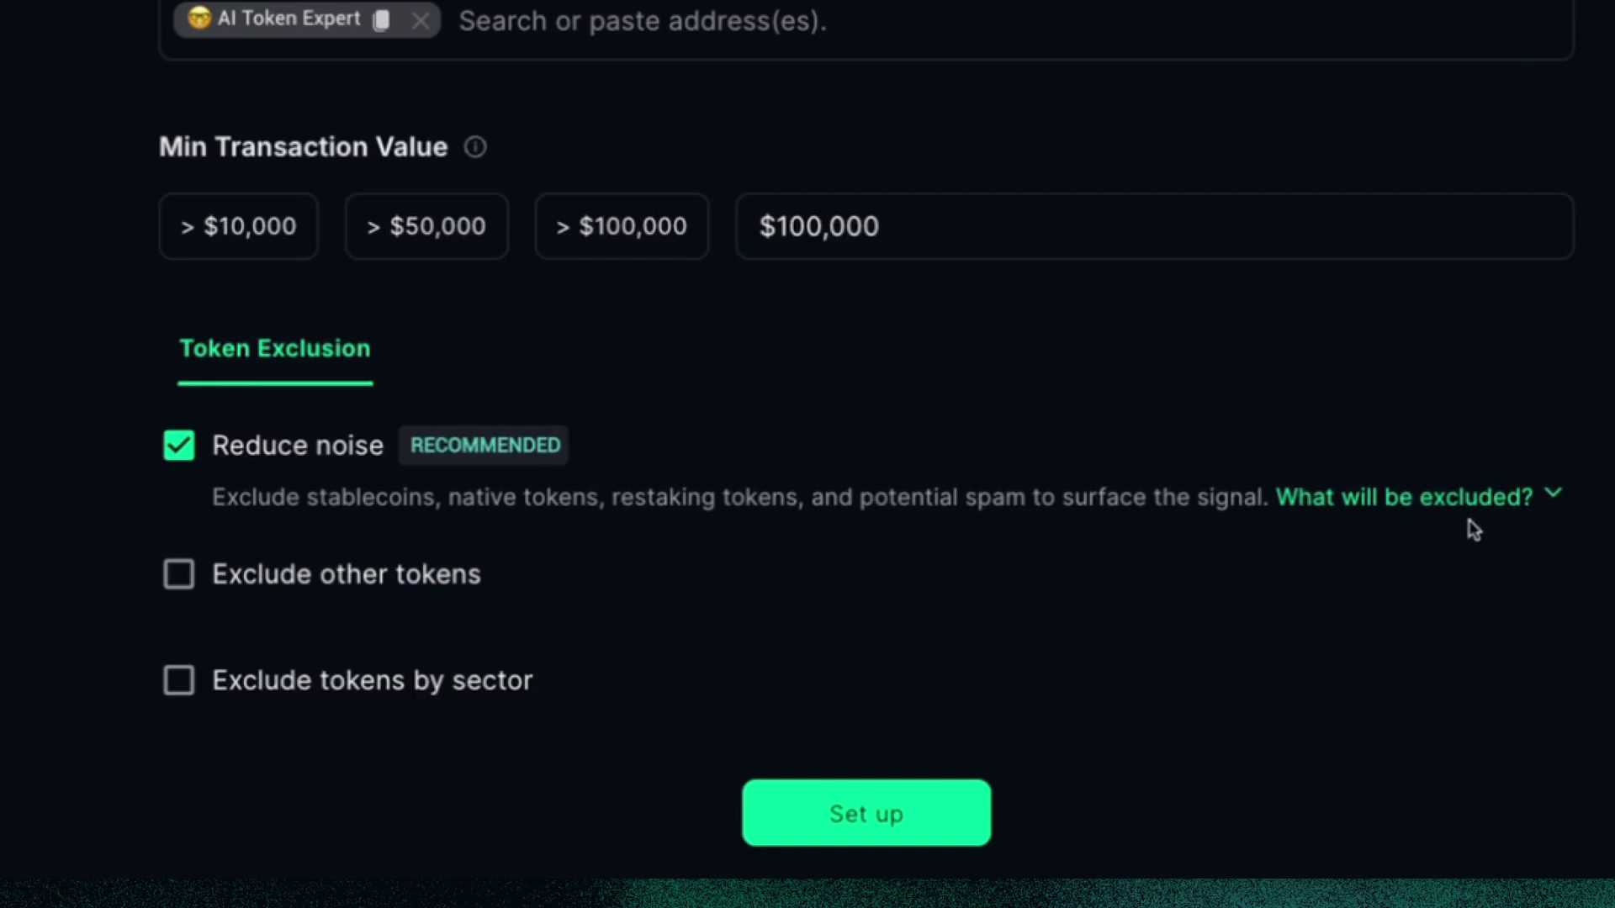
pyautogui.click(1524, 499)
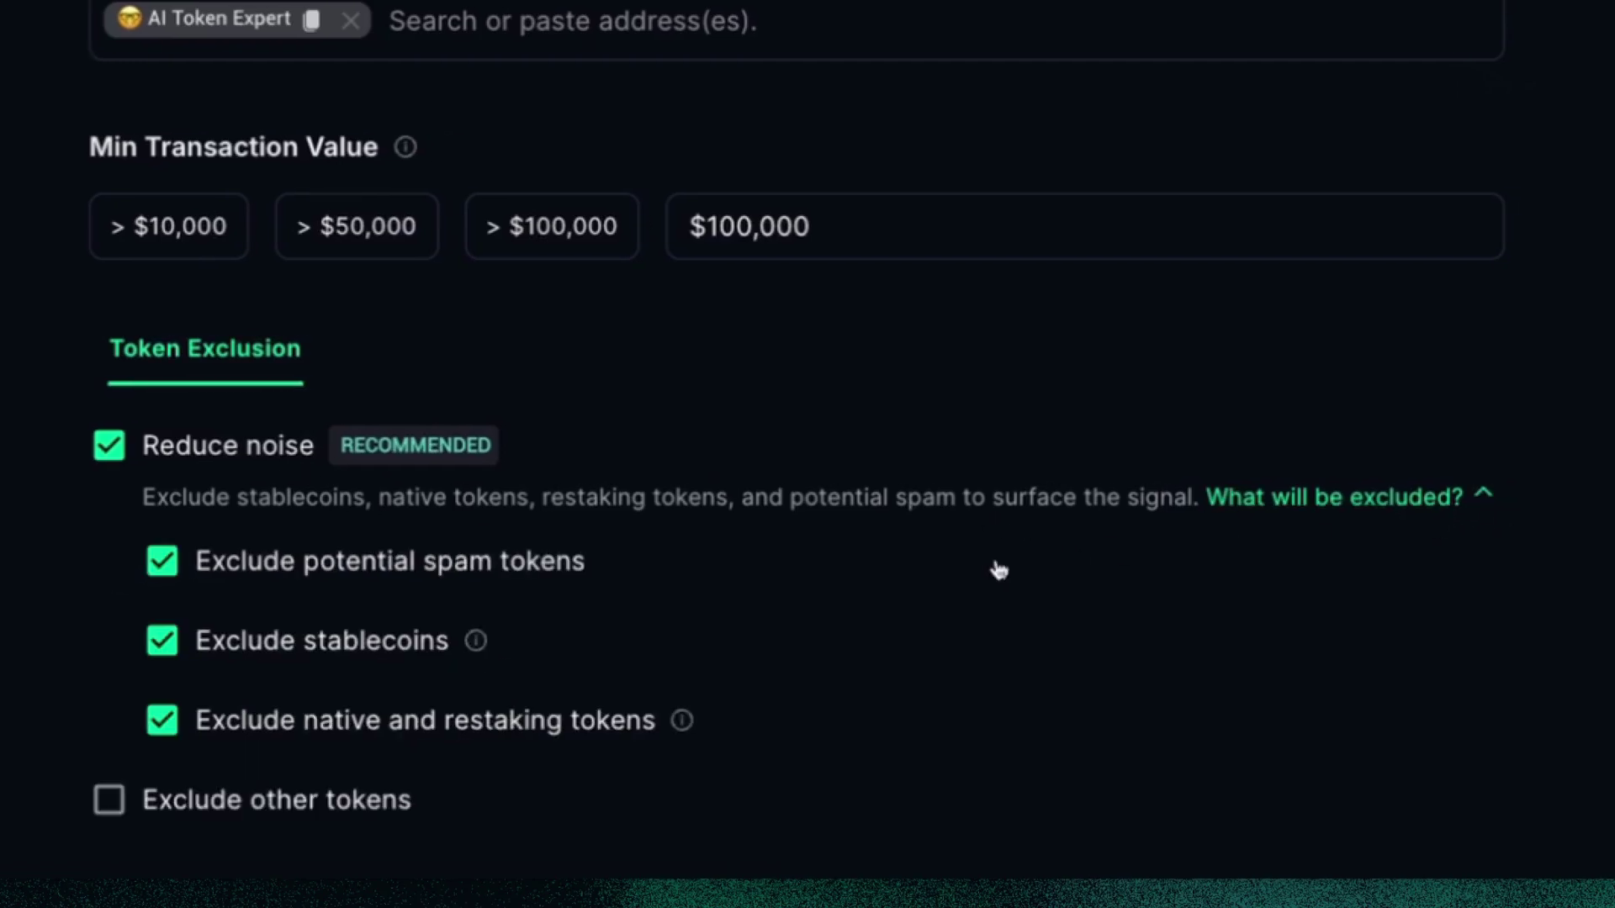
pyautogui.scroll(-3, 360, 618)
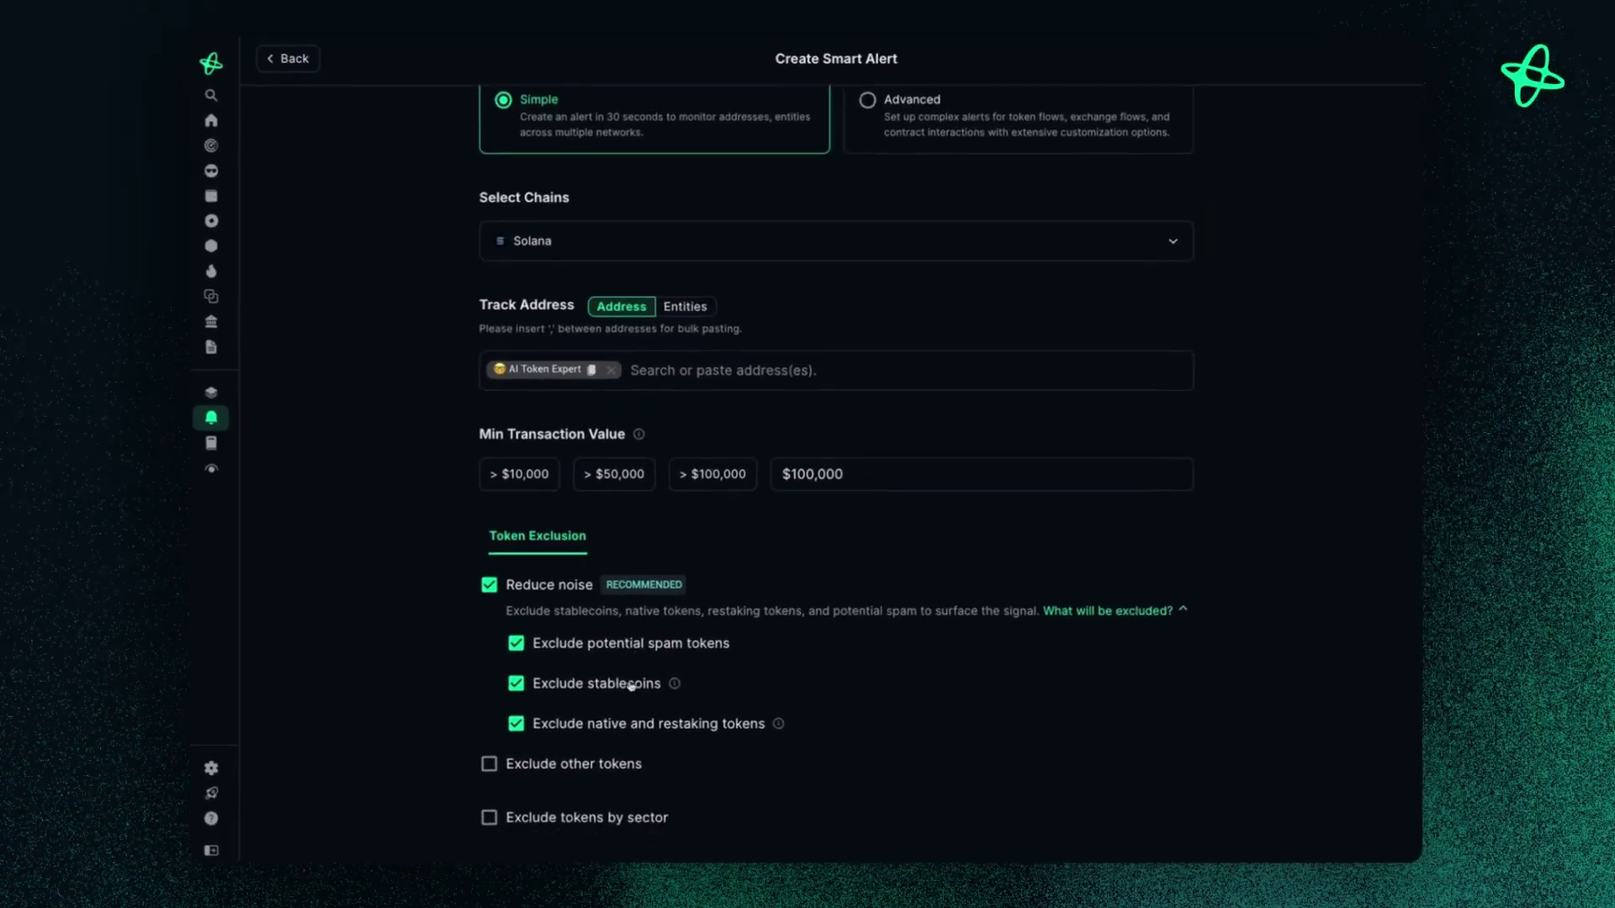
pyautogui.scroll(-1, 768, 695)
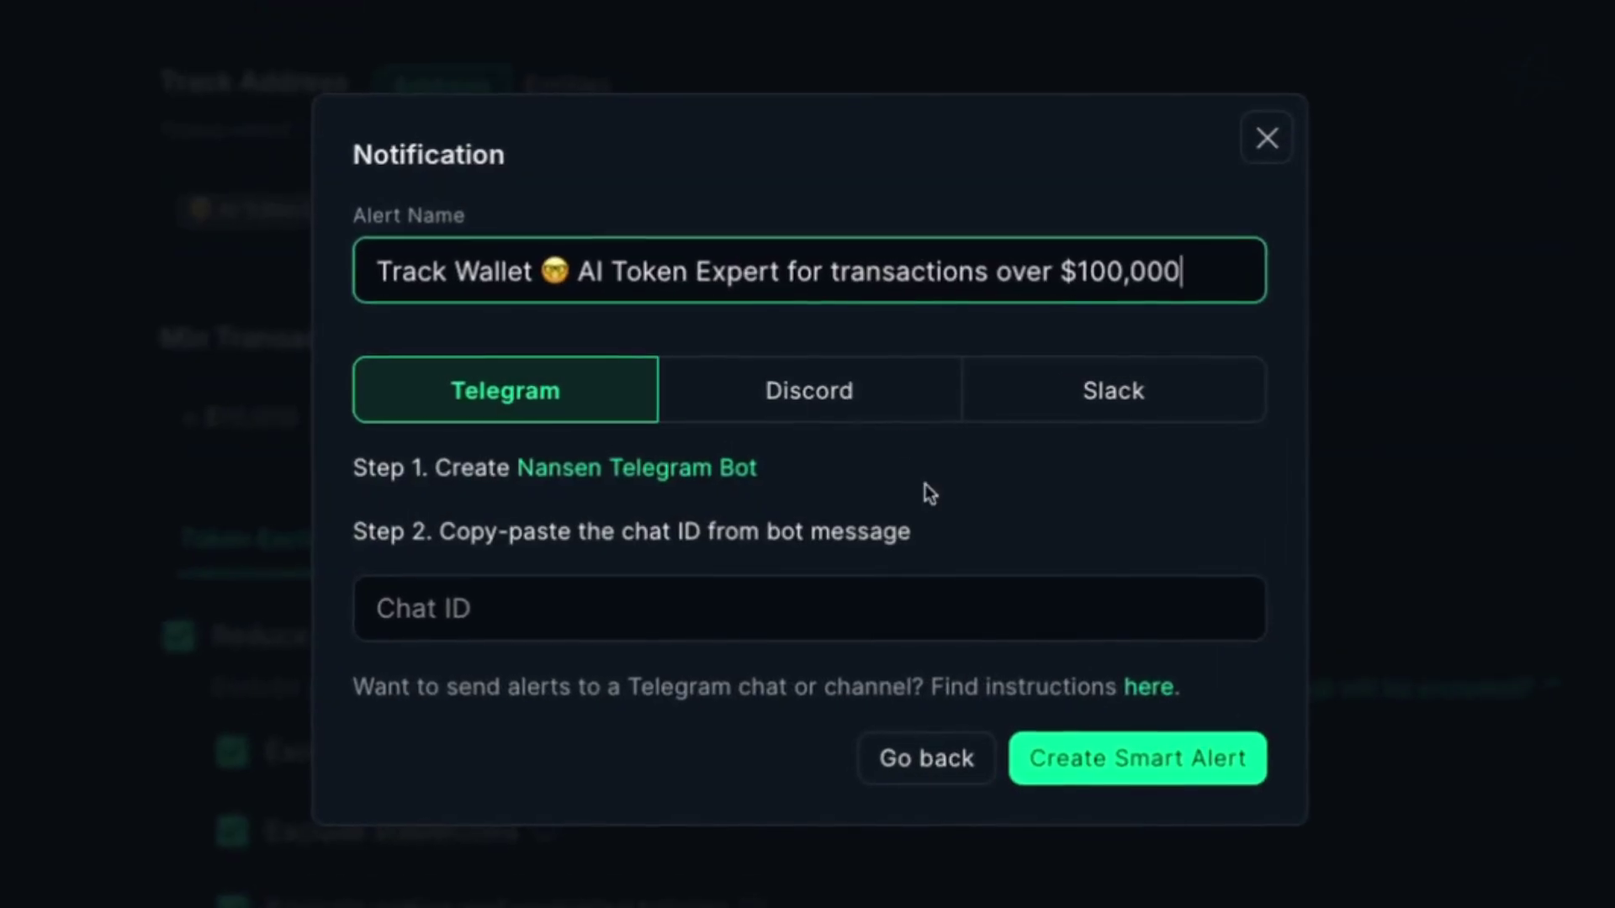
# Rename the alert to 'AI Token Wallet - Alert' and look at the Discord and Slack options
pyautogui.tripleClick(908, 276)
pyautogui.write('AI')
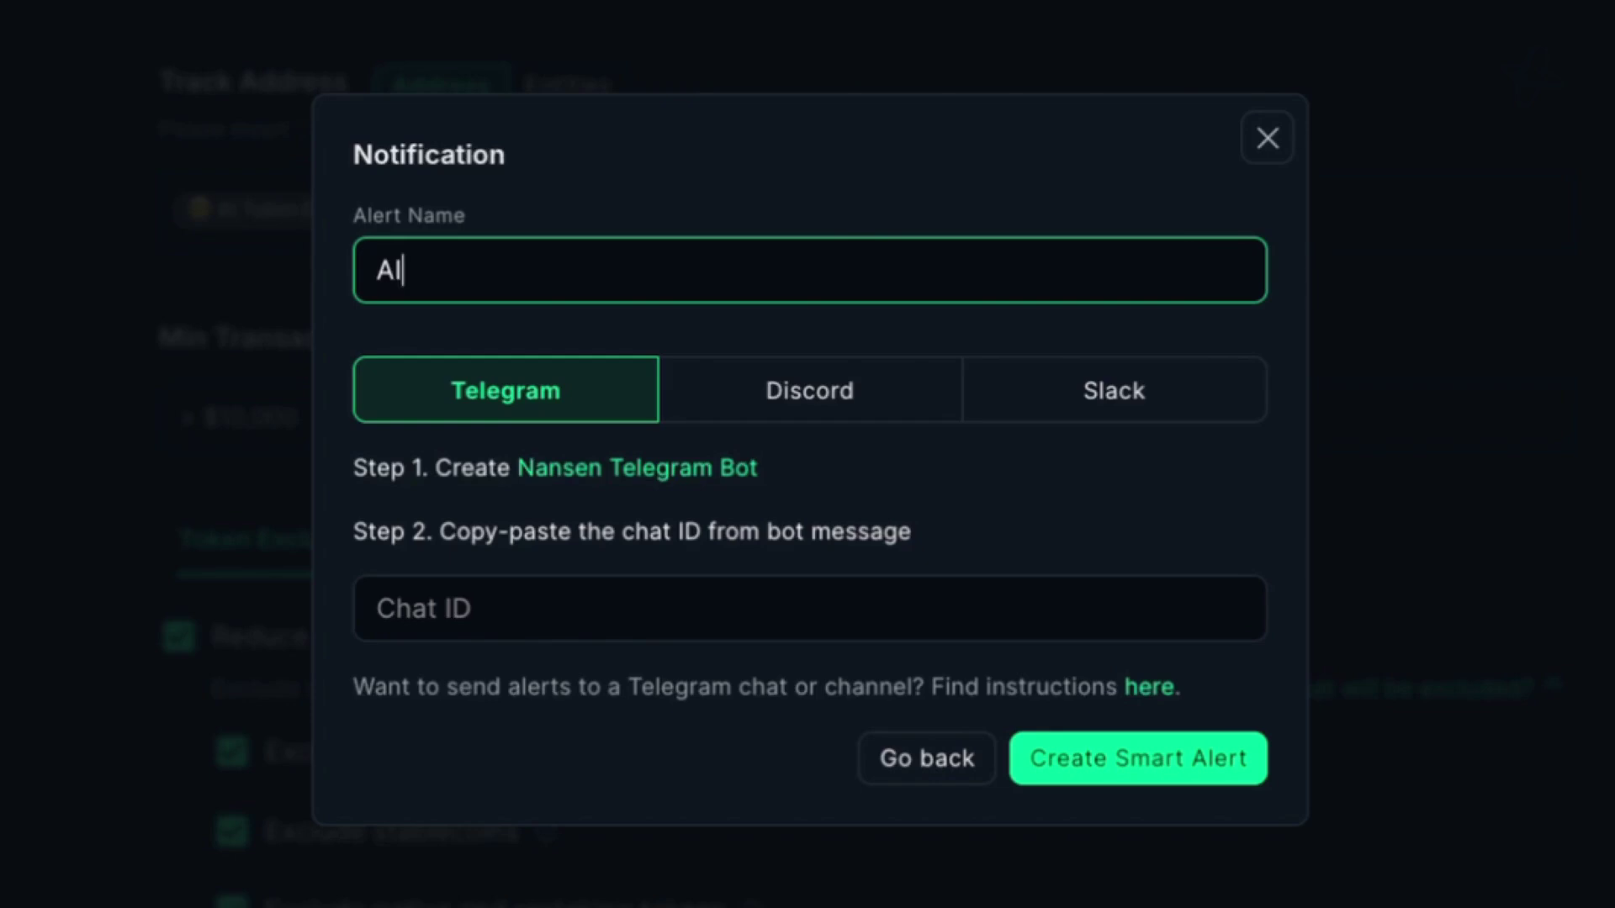
pyautogui.write(' Token Wallet - Alert')
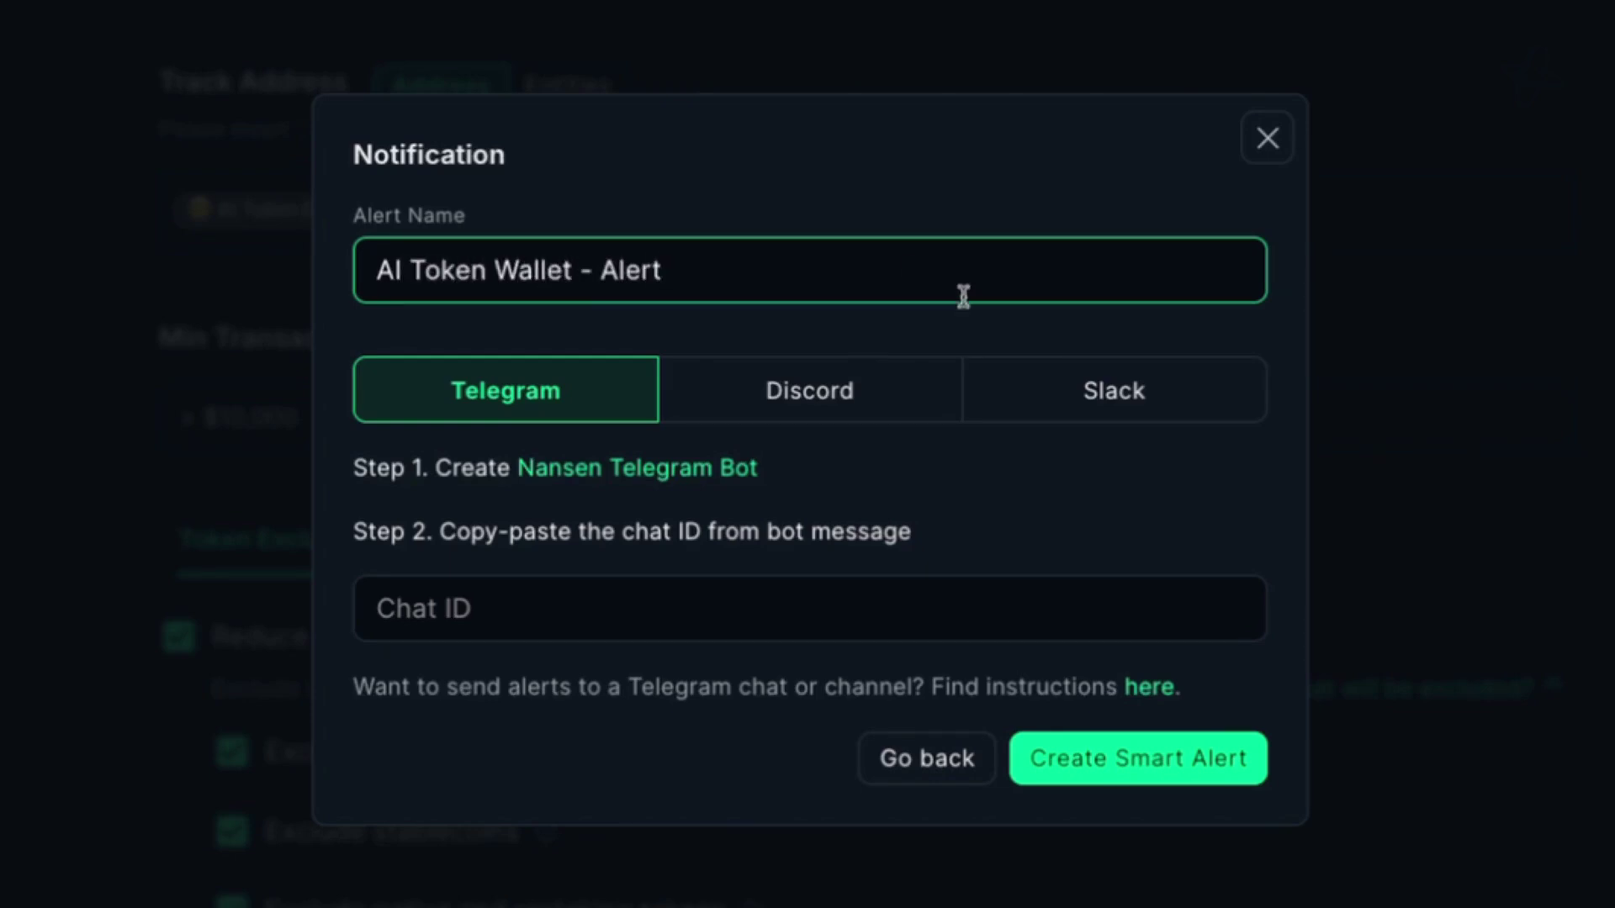
pyautogui.click(803, 410)
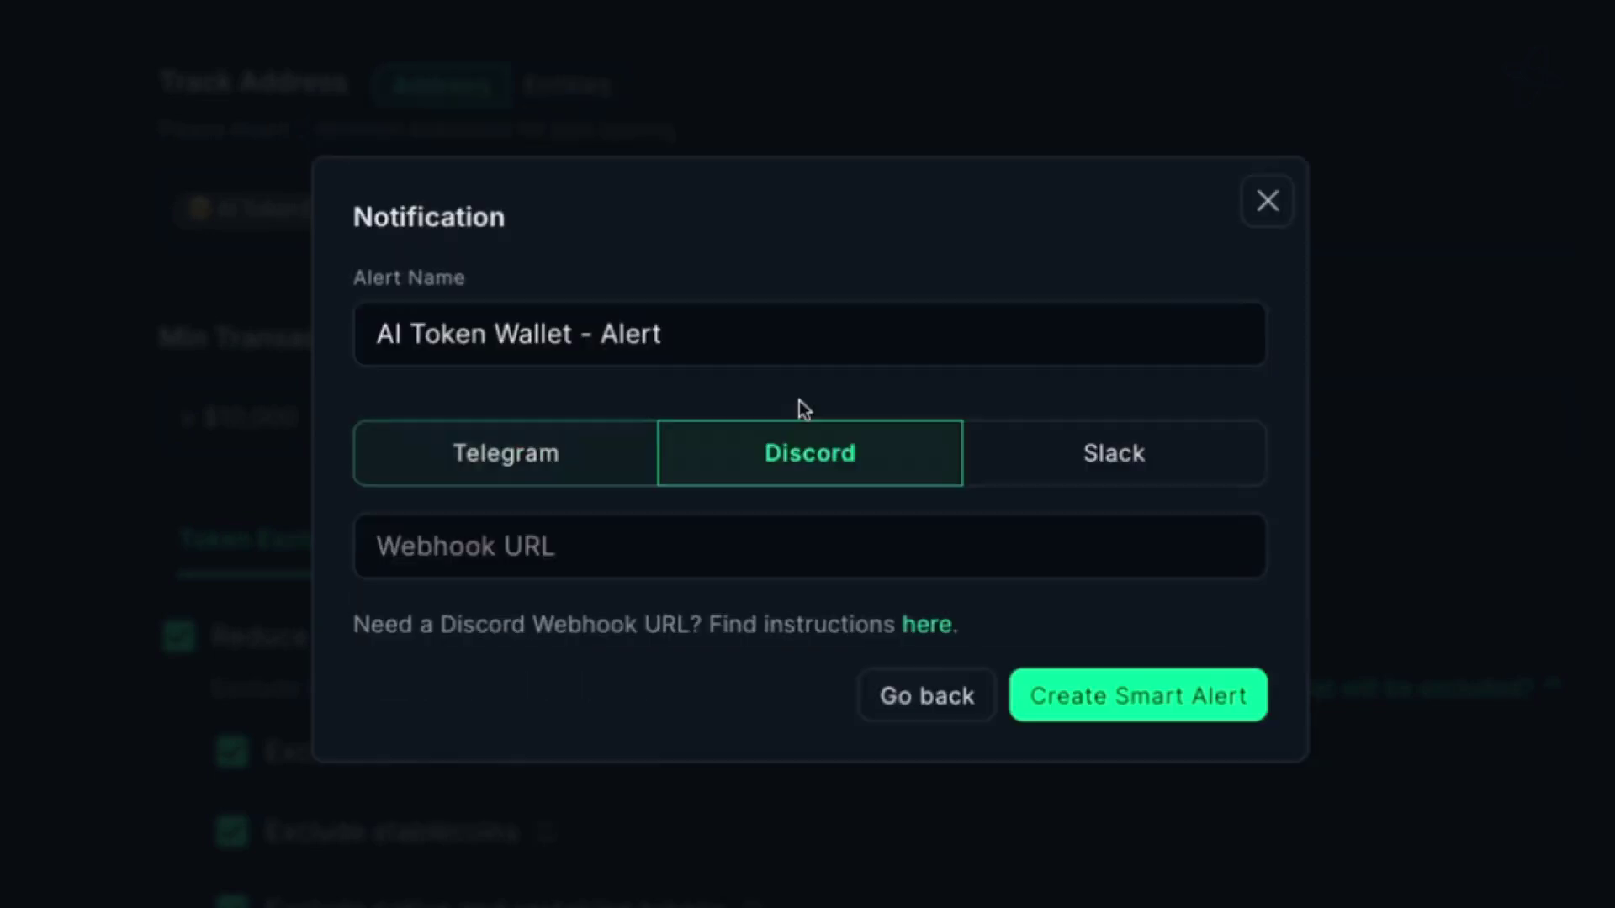
pyautogui.click(1096, 461)
# Keep Telegram as the delivery channel and focus the empty Chat ID field
pyautogui.click(543, 436)
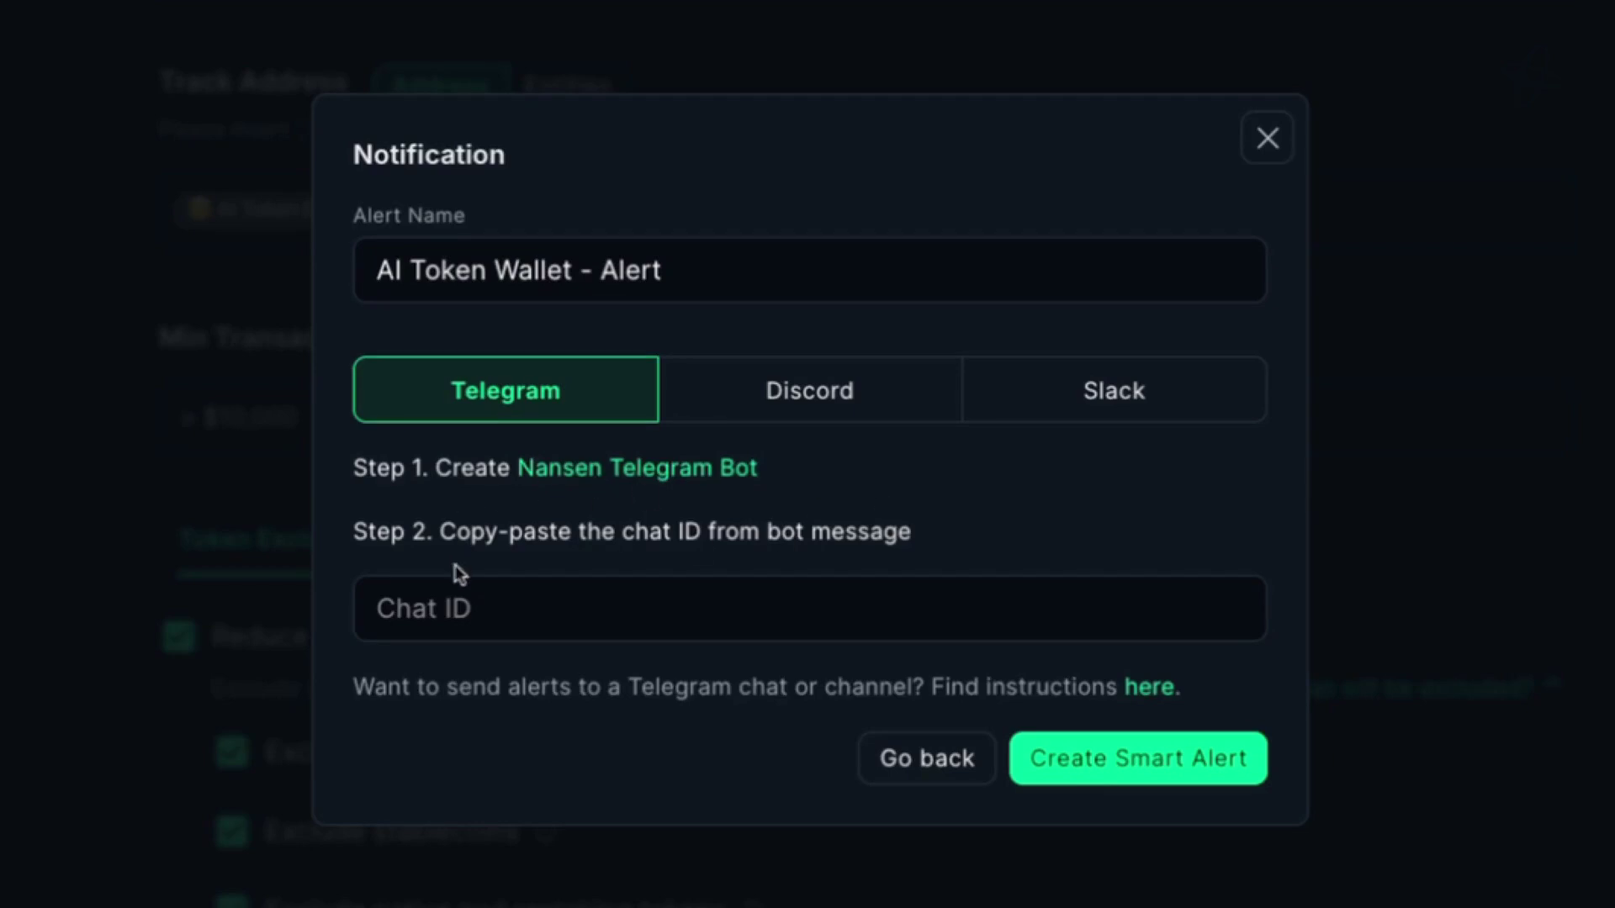
pyautogui.click(451, 608)
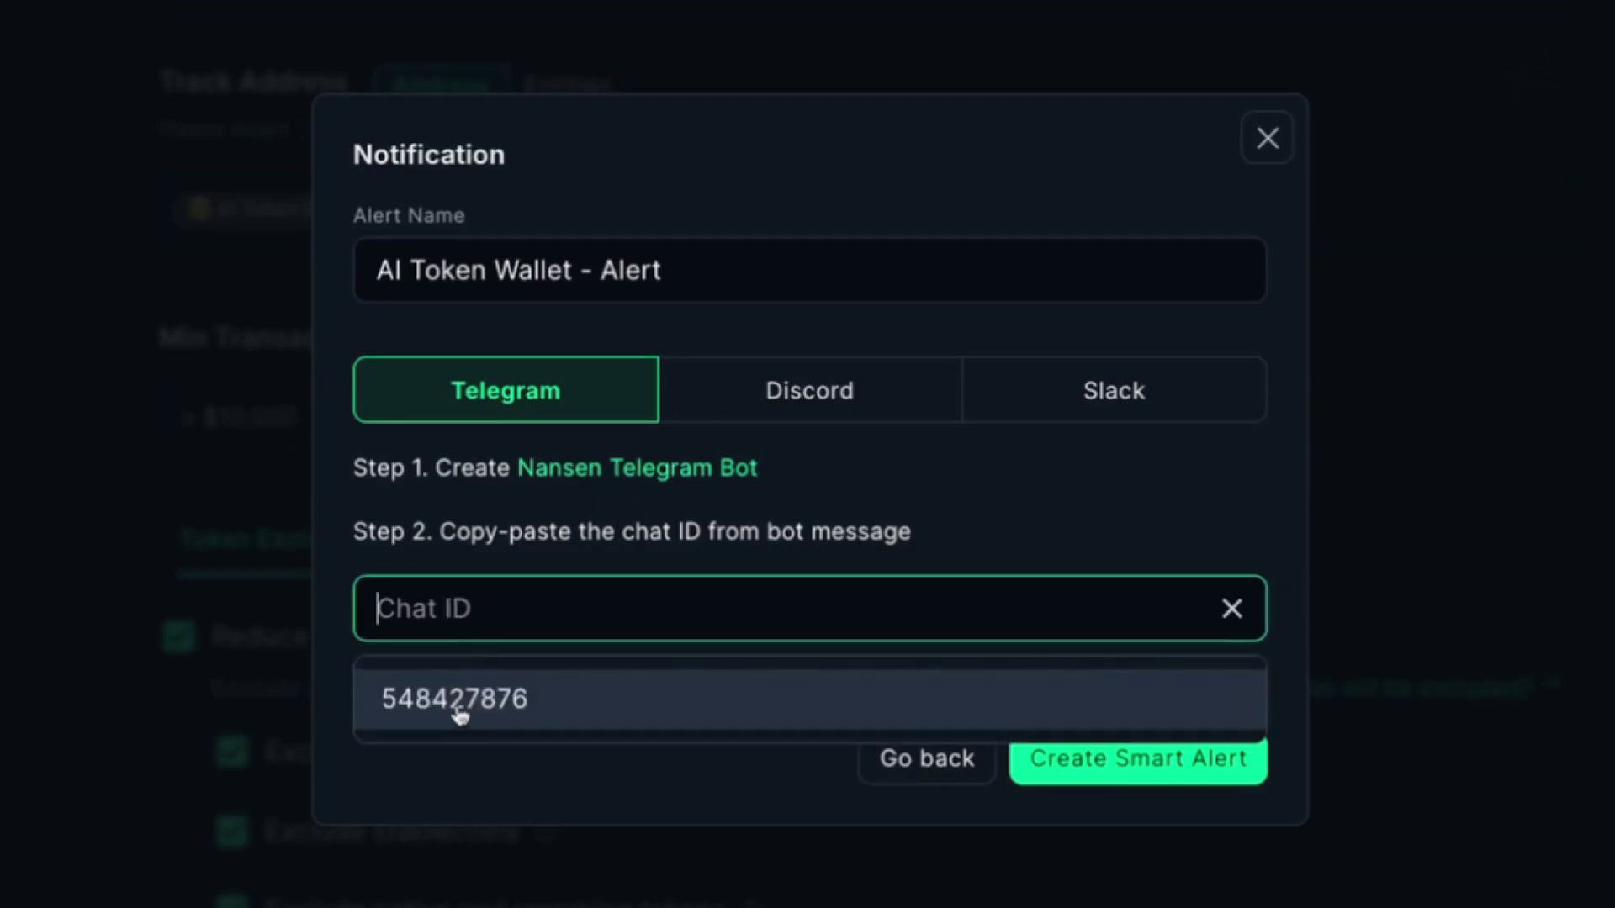
pyautogui.click(919, 525)
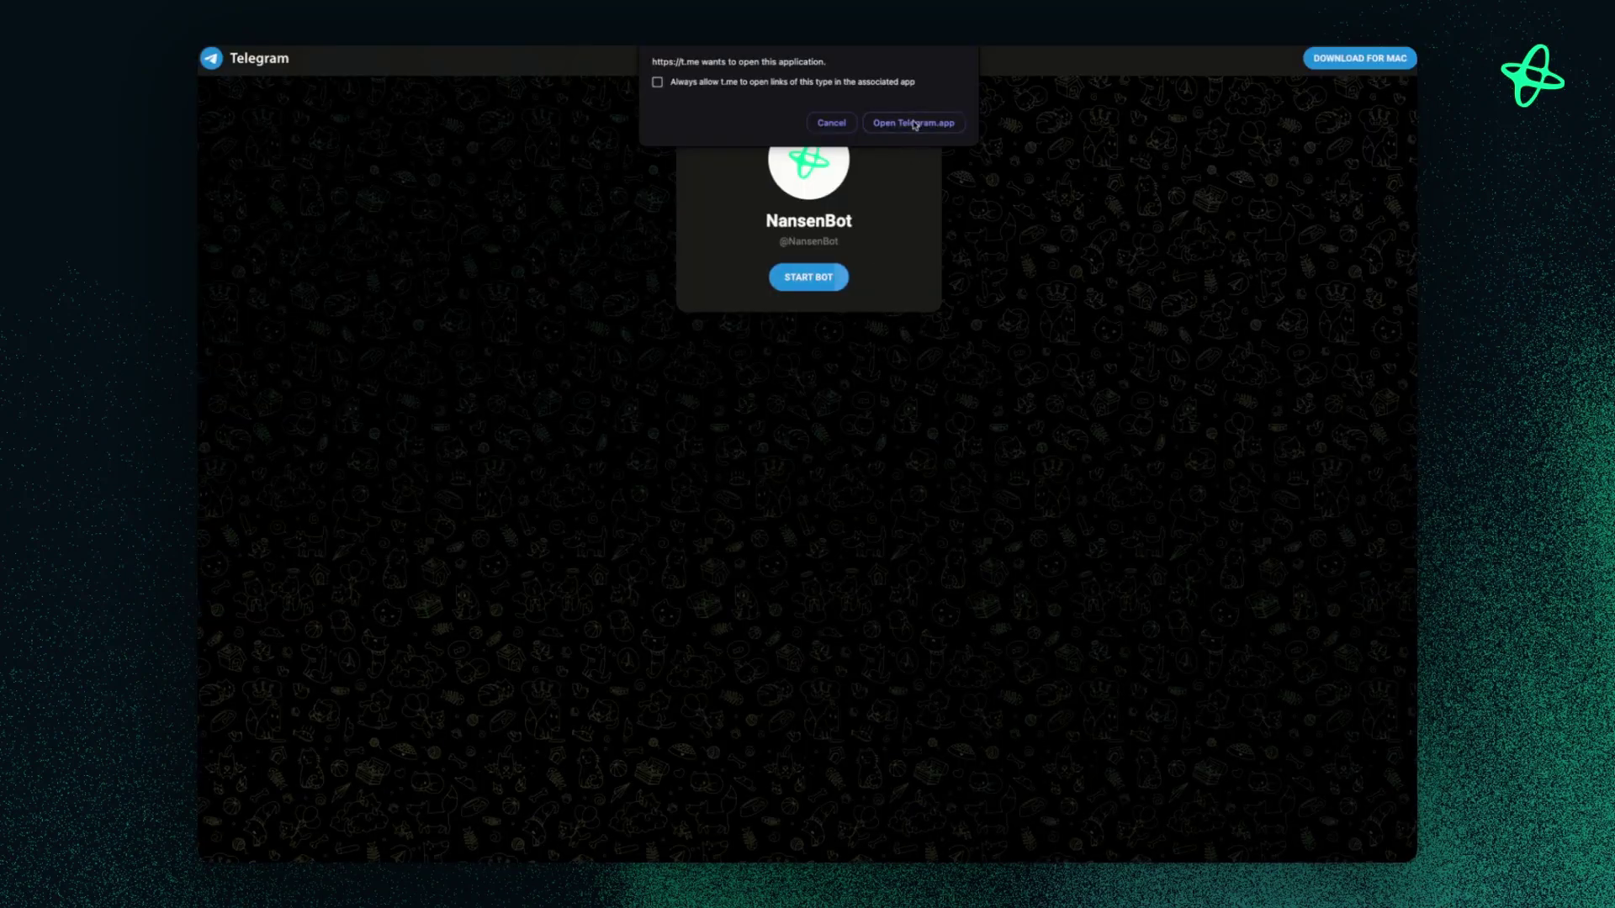
# Open the NansenBot chat in Telegram and select the chat ID in its latest message
pyautogui.click(917, 123)
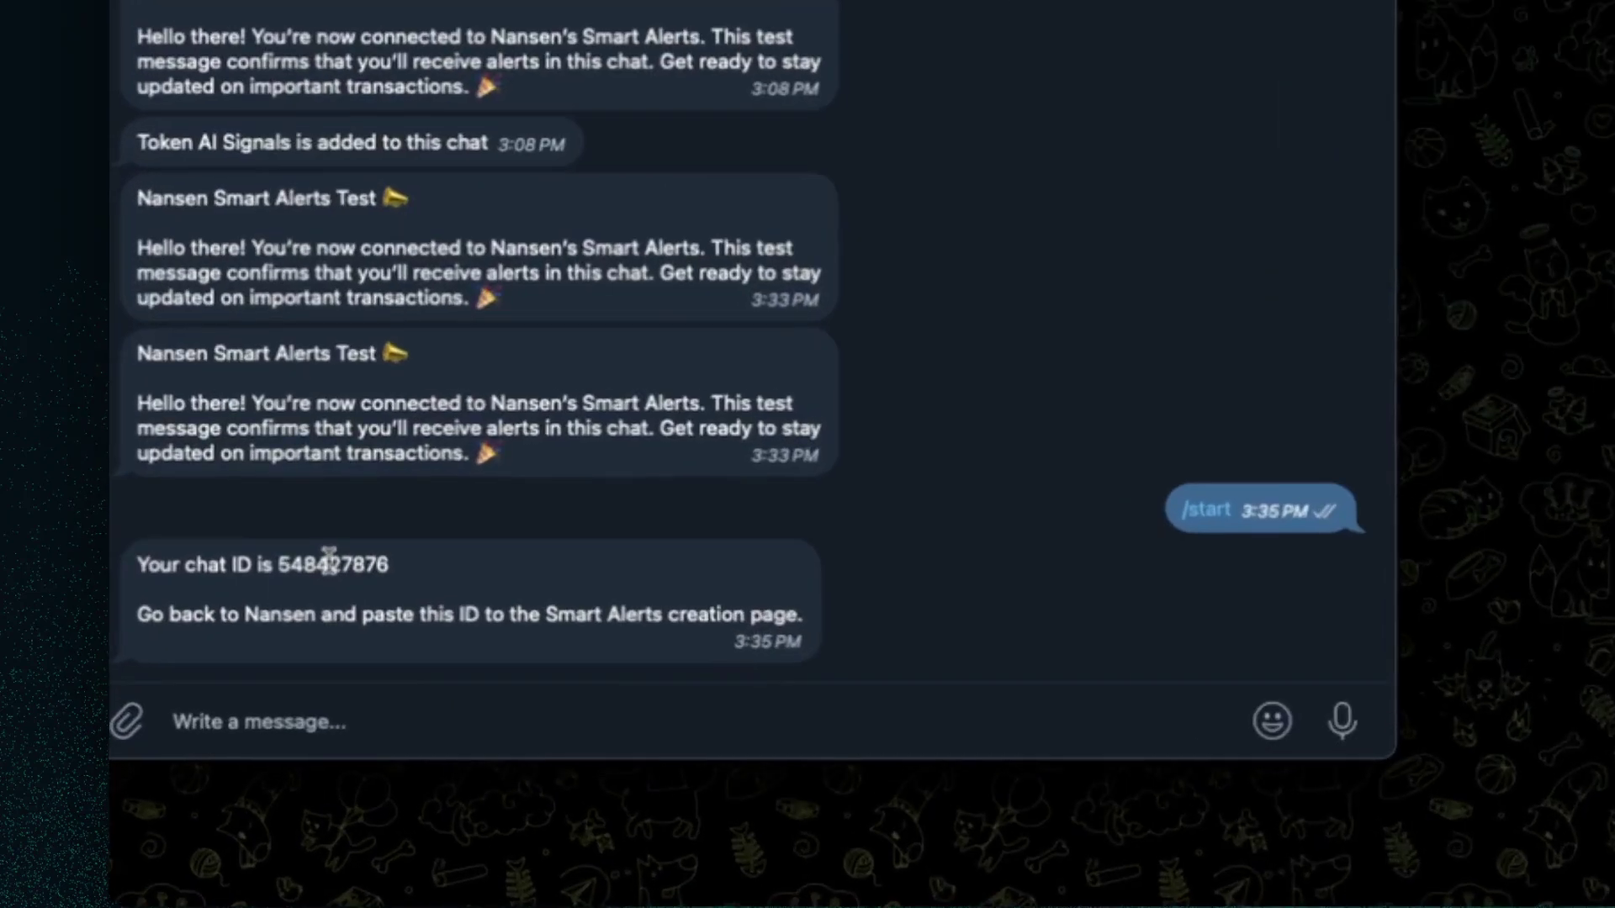
pyautogui.doubleClick(294, 717)
pyautogui.hotkey('ctrl', 'c')
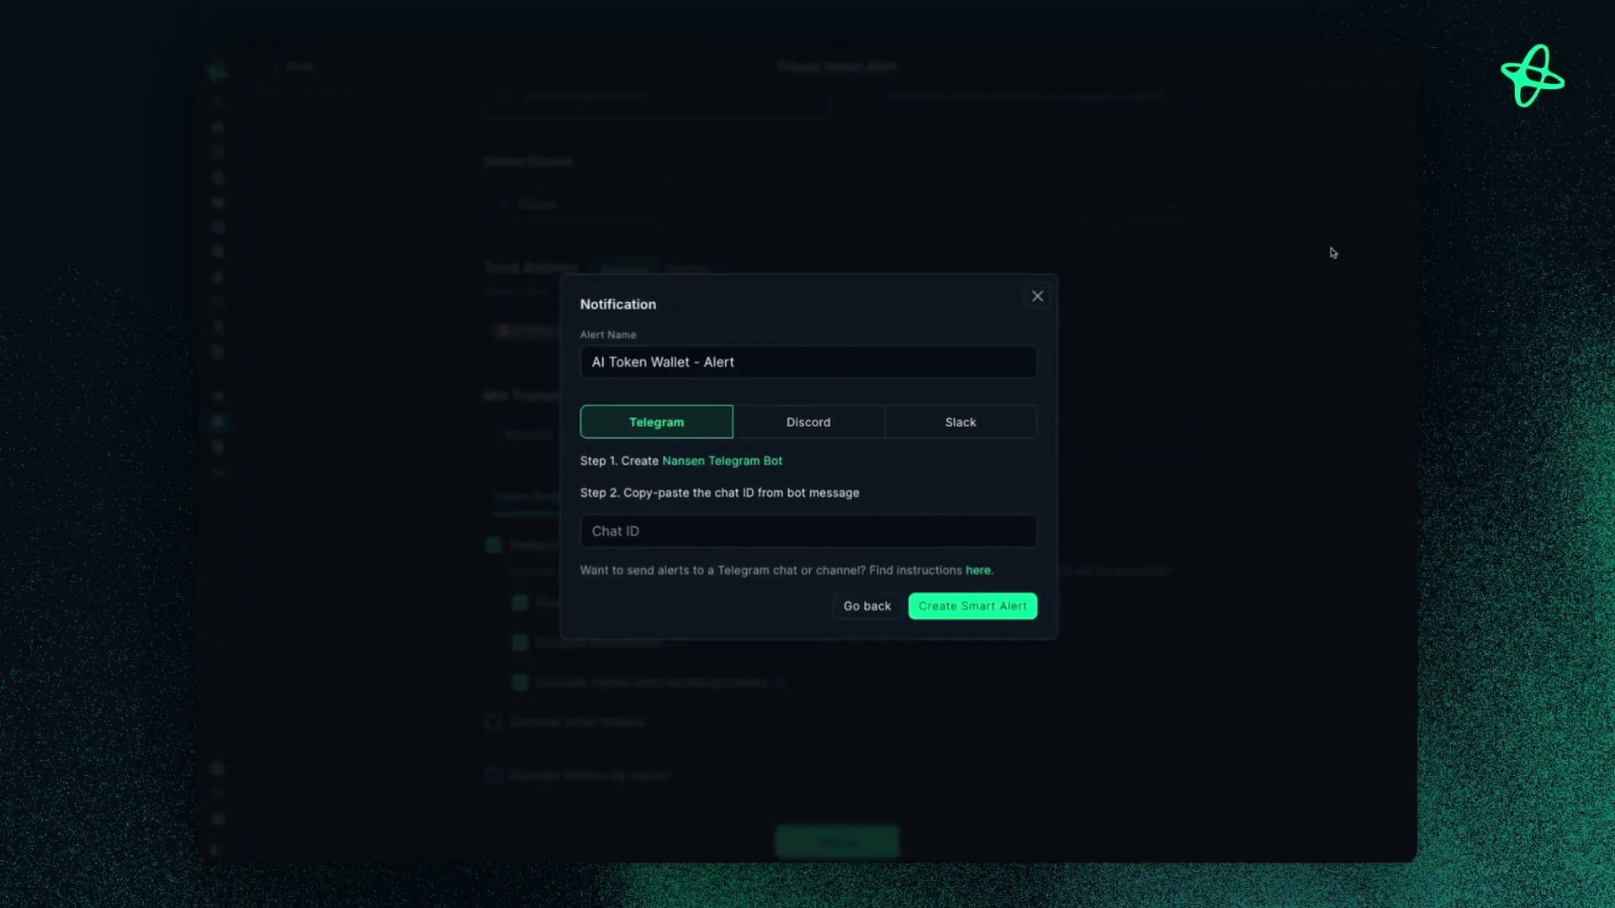
# Paste the Telegram chat ID into the Chat ID field and create the Smart Alert
pyautogui.click(608, 539)
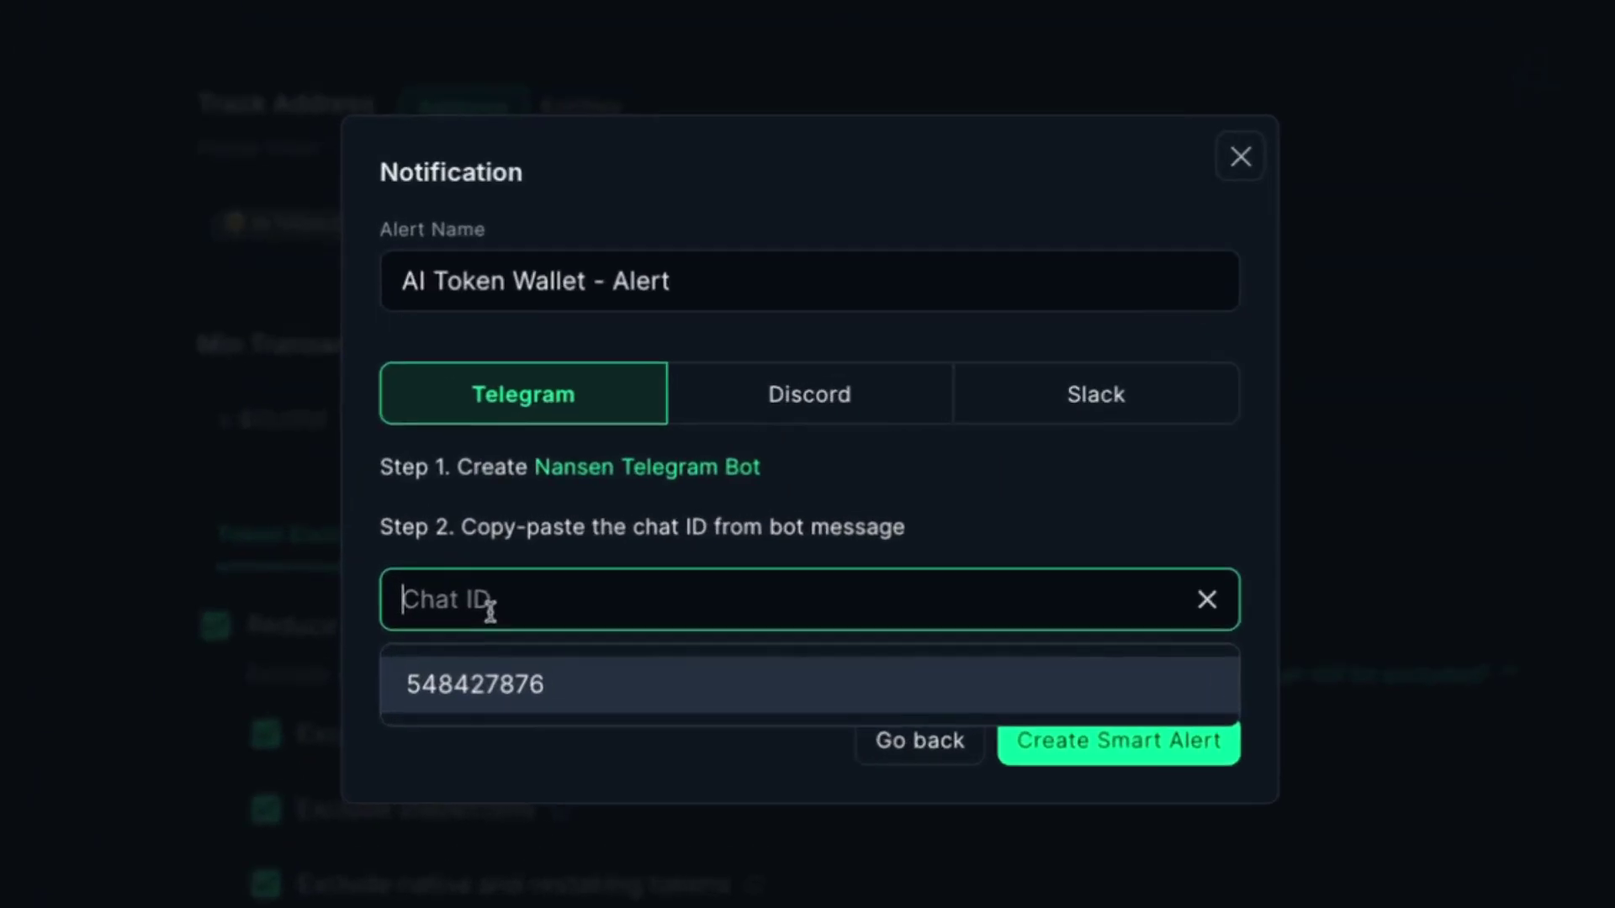
pyautogui.hotkey('ctrl', 'v')
pyautogui.click(1053, 548)
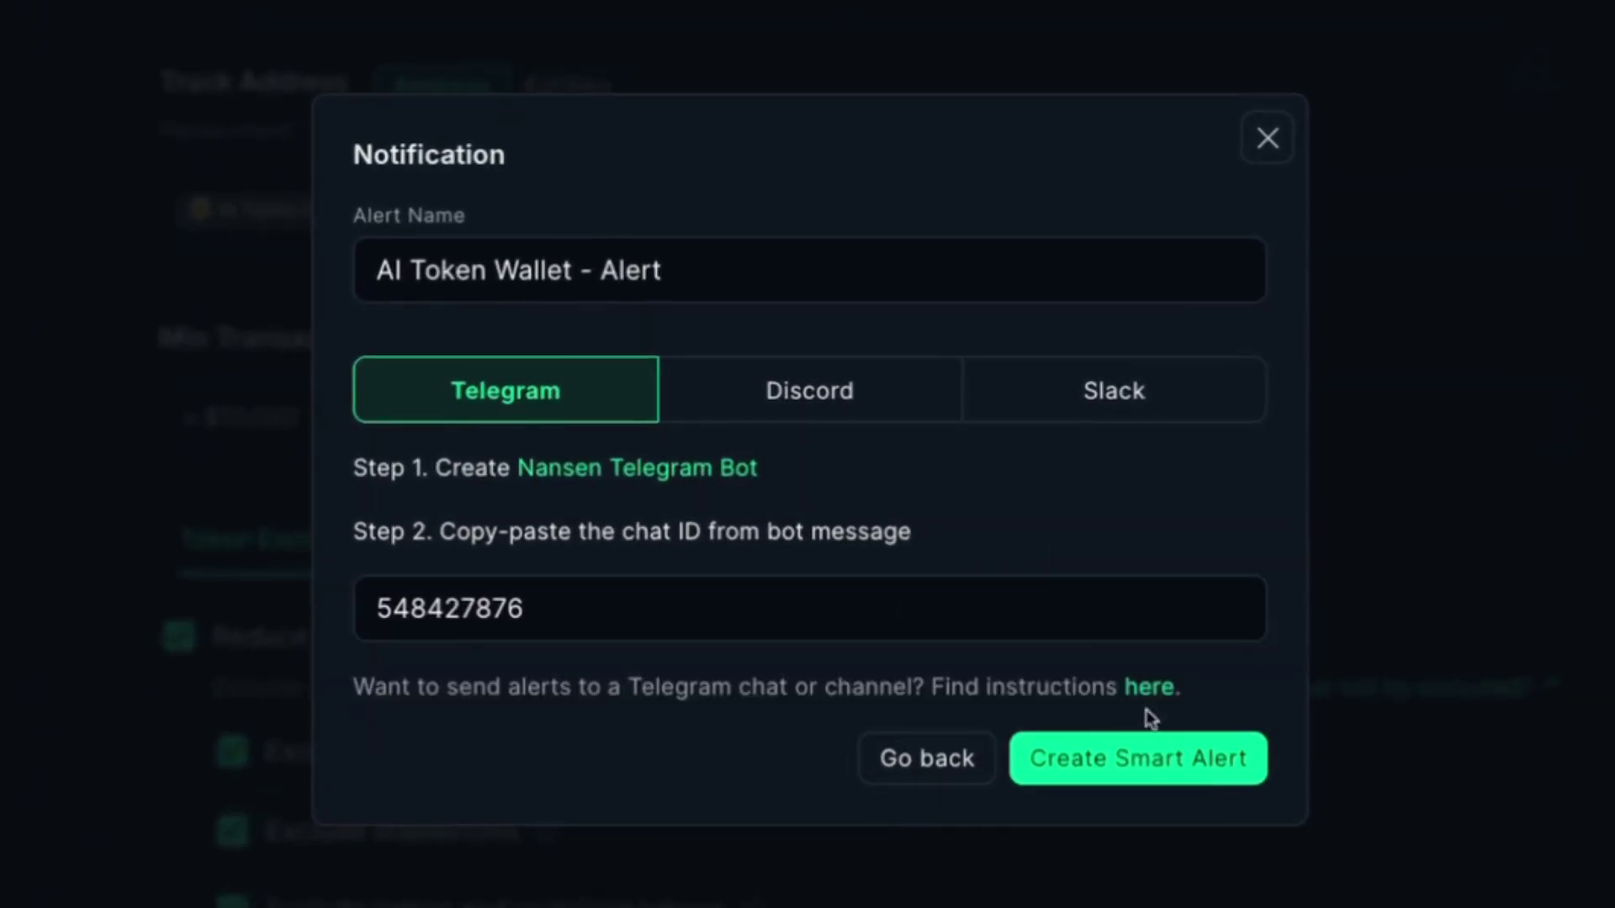
pyautogui.click(1104, 761)
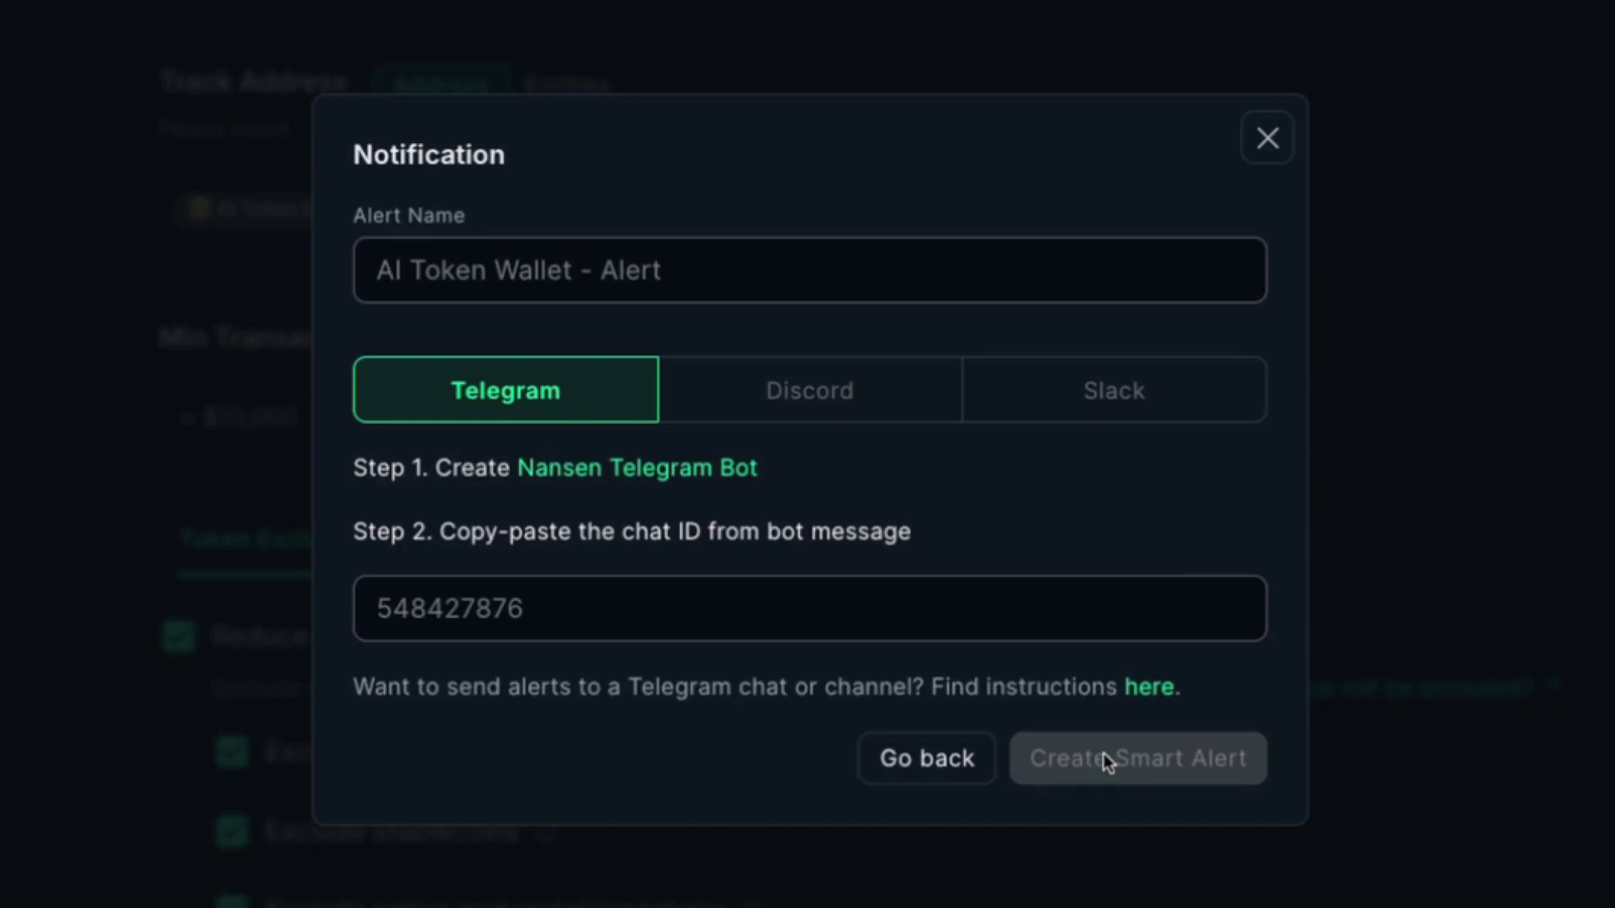